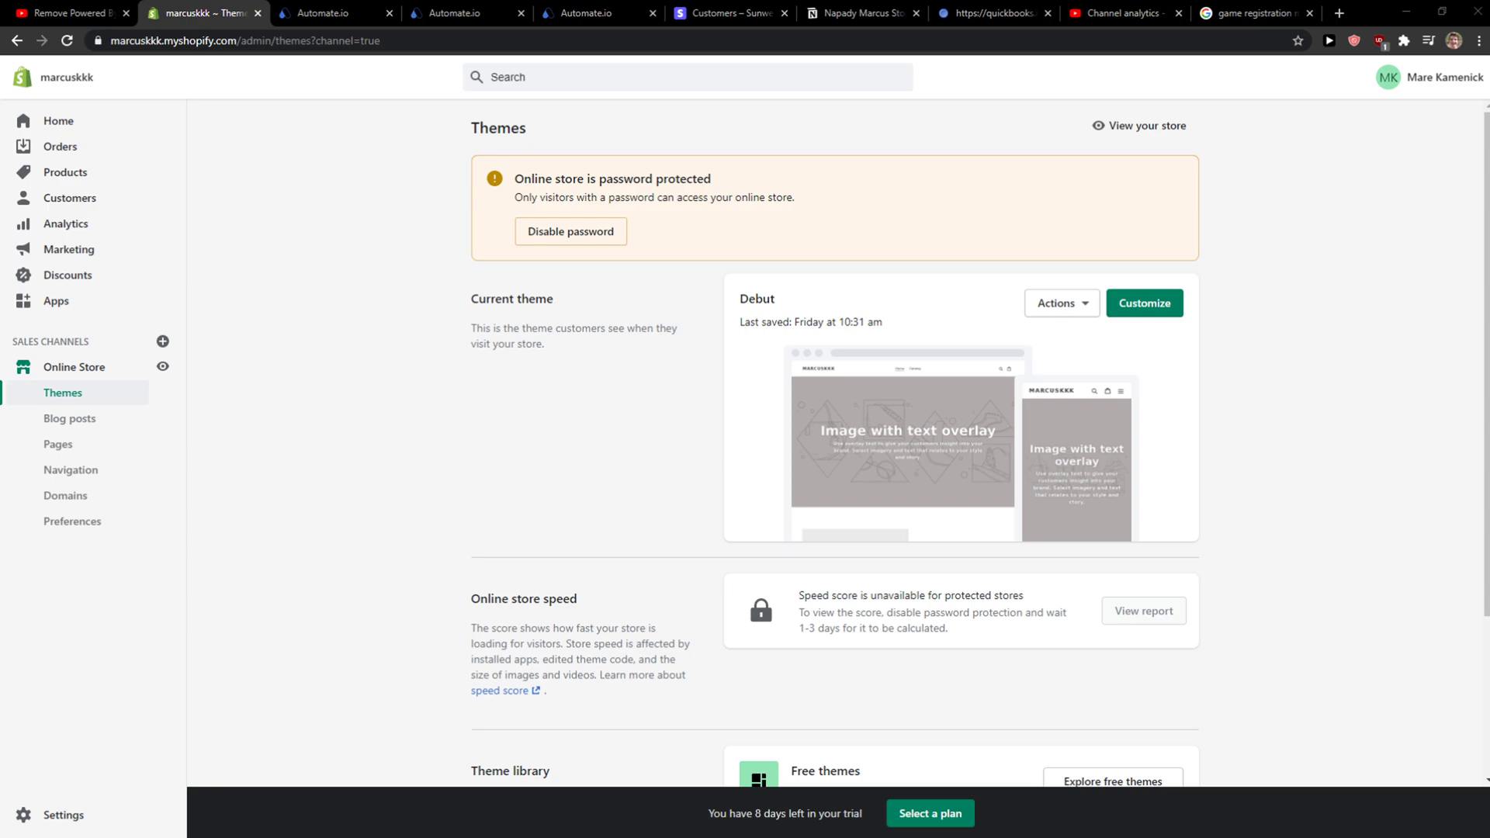
- From the YouTube video description, open the Automate.io registration link in a new tab
left_click(35, 12)
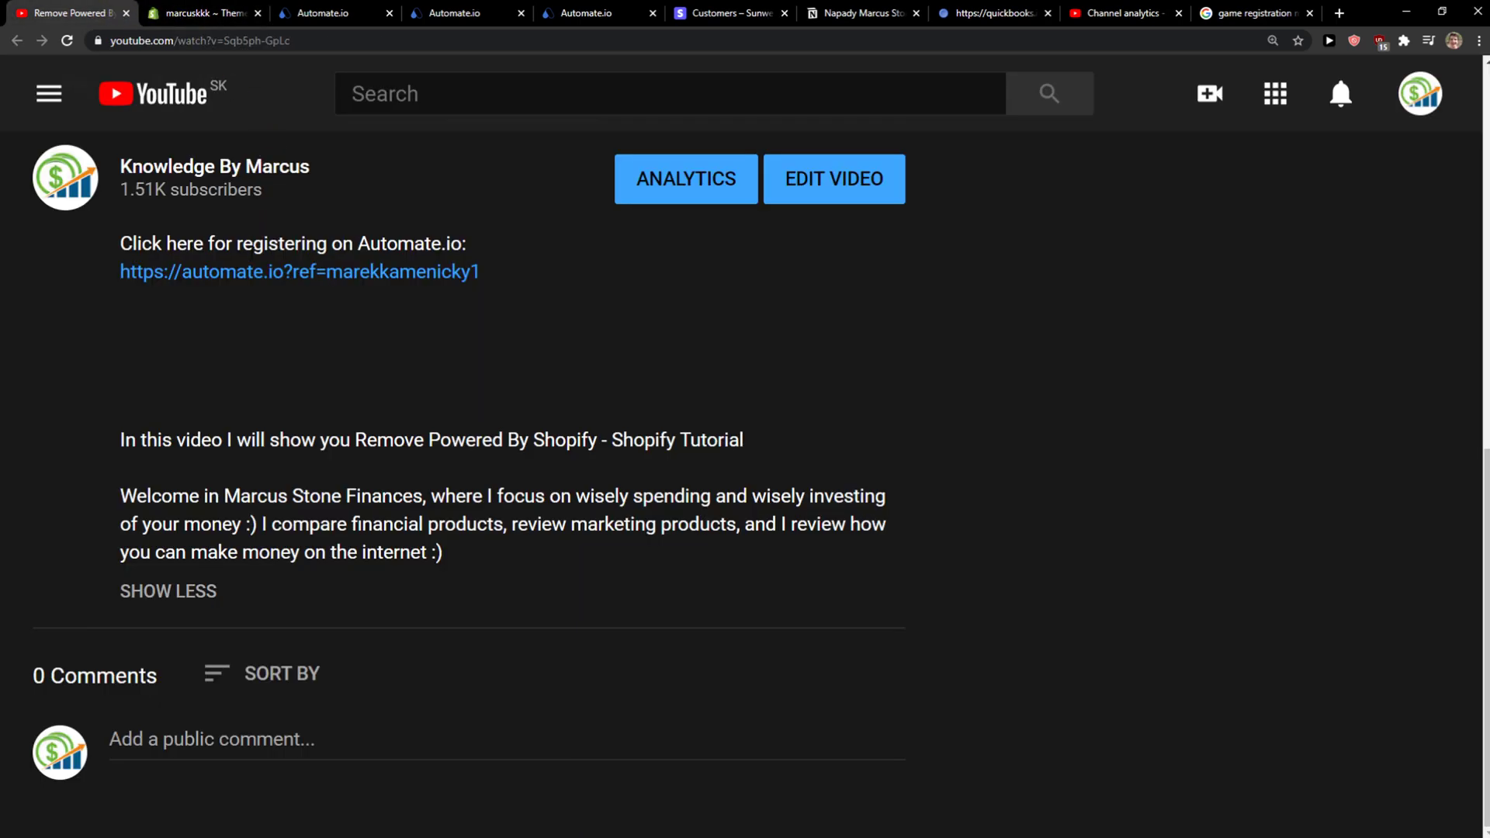
left_click(257, 273)
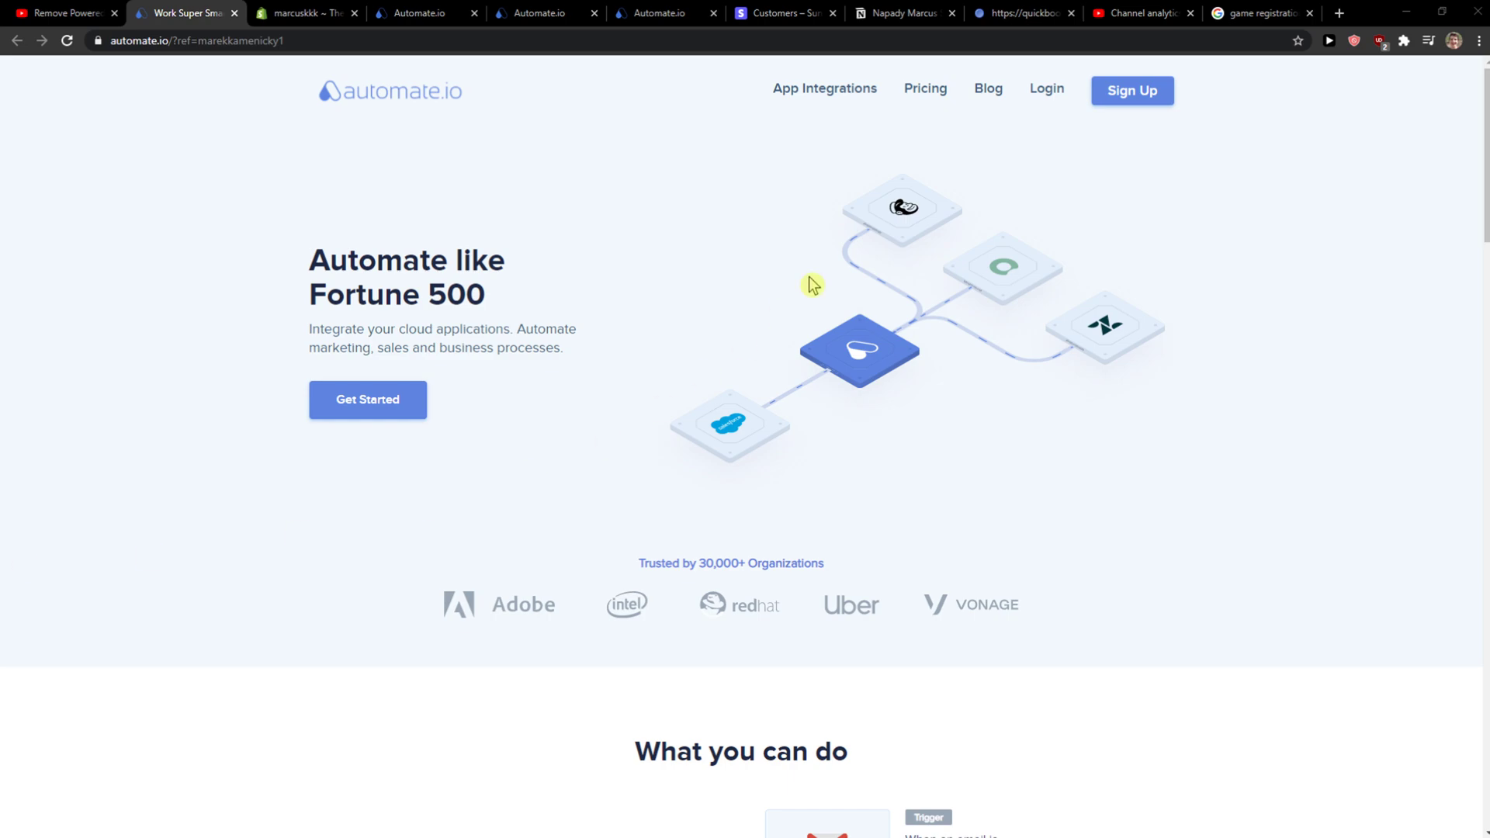
- Sign up into the Automate.io dashboard and go to the All Bots list
left_click(1162, 101)
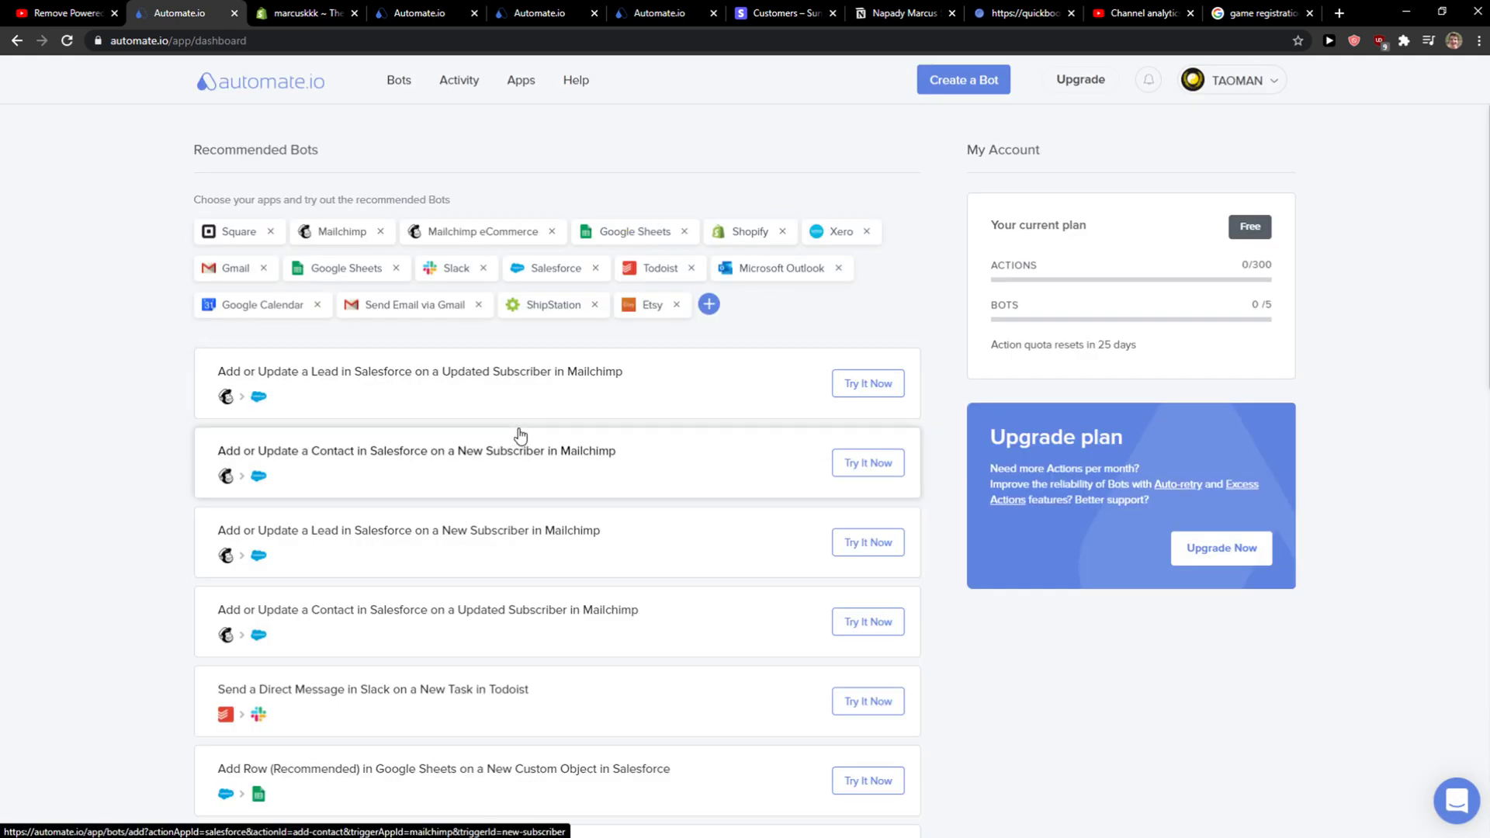
left_click(397, 84)
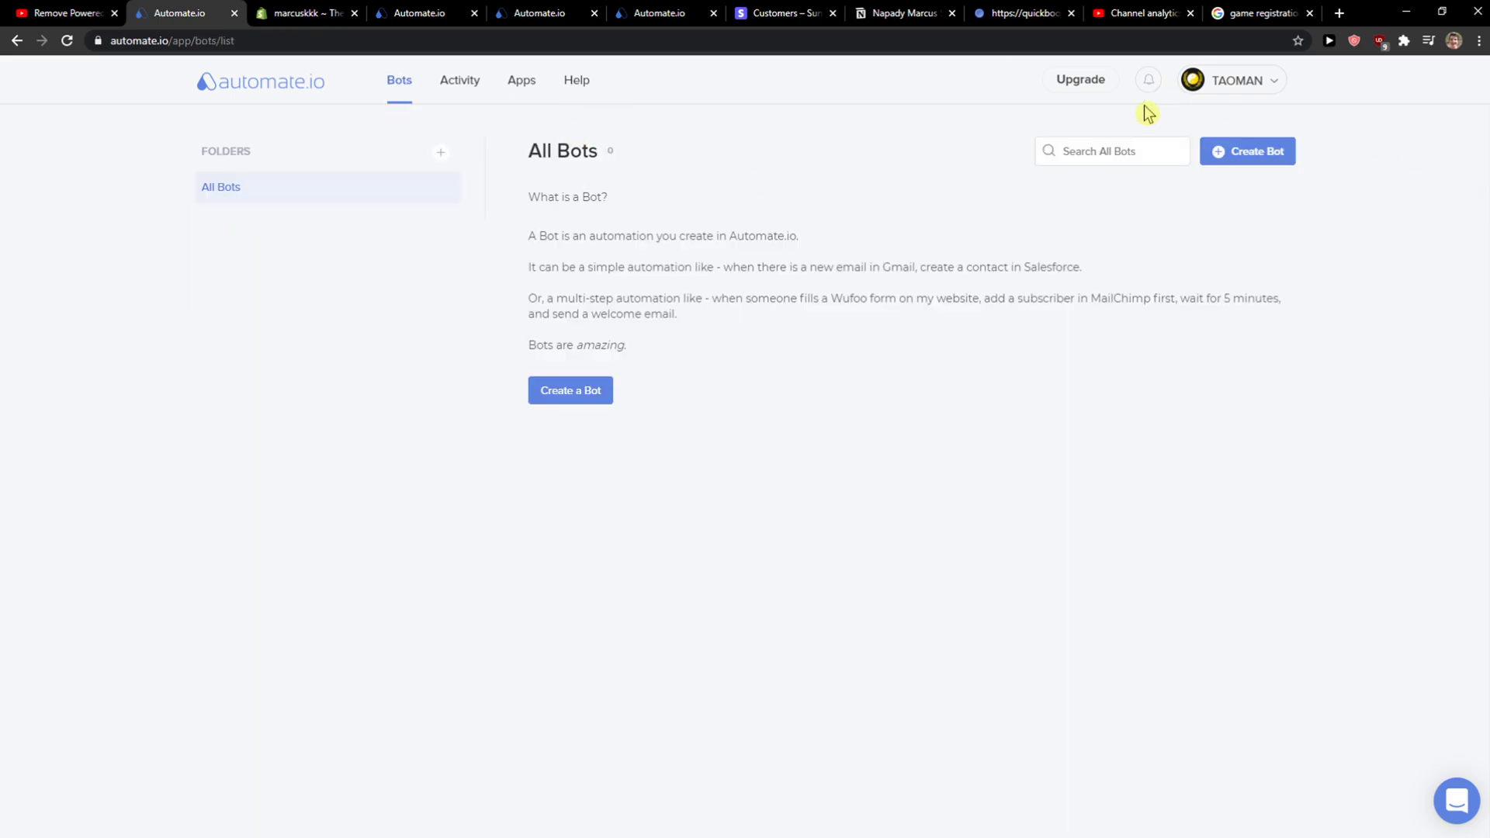
- Create a new bot and pick Shopify as its trigger app via a 'shop' search
left_click(1250, 158)
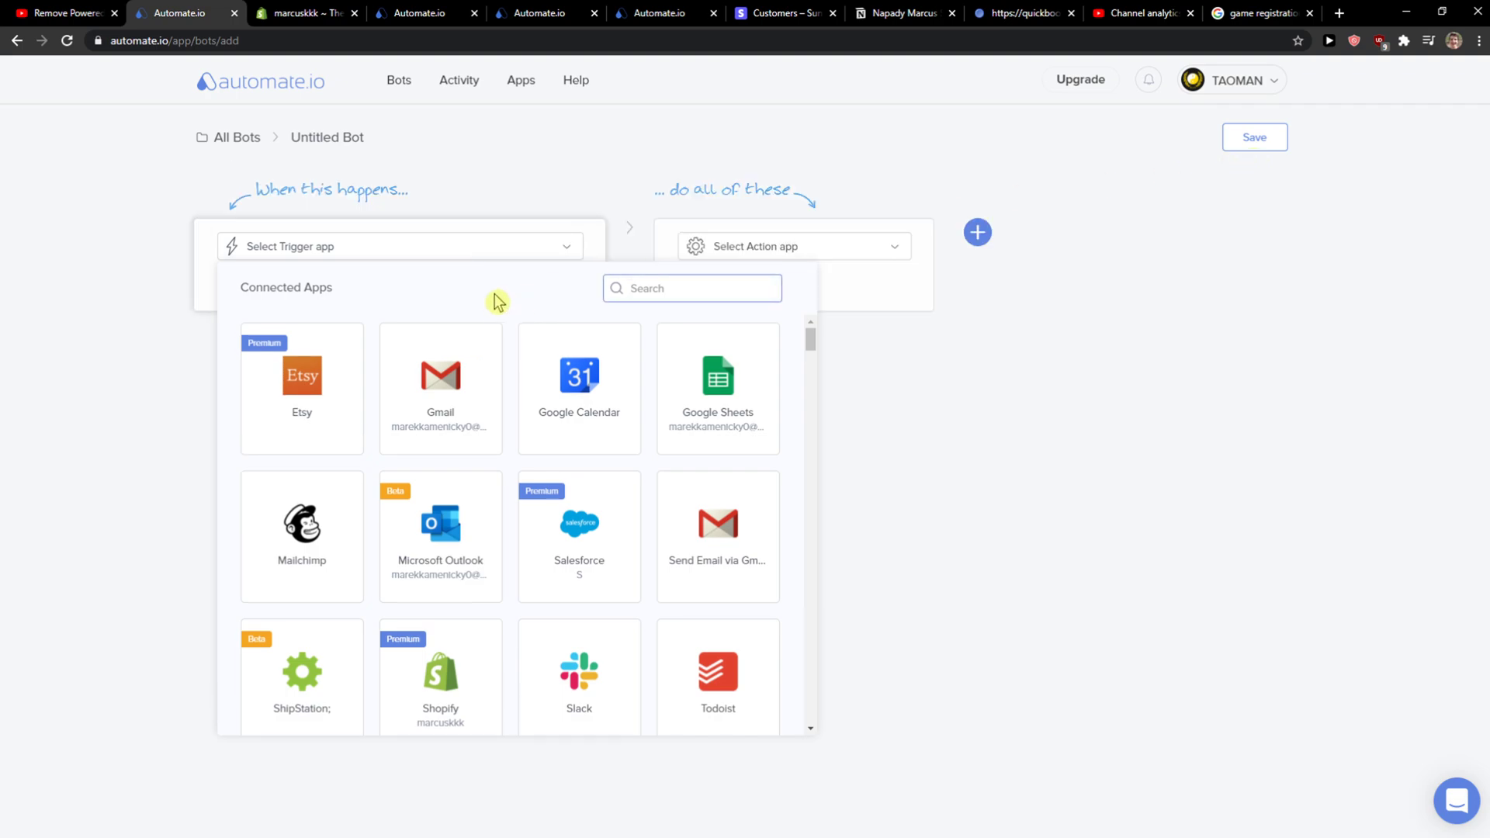
left_click(445, 253)
left_click(291, 250)
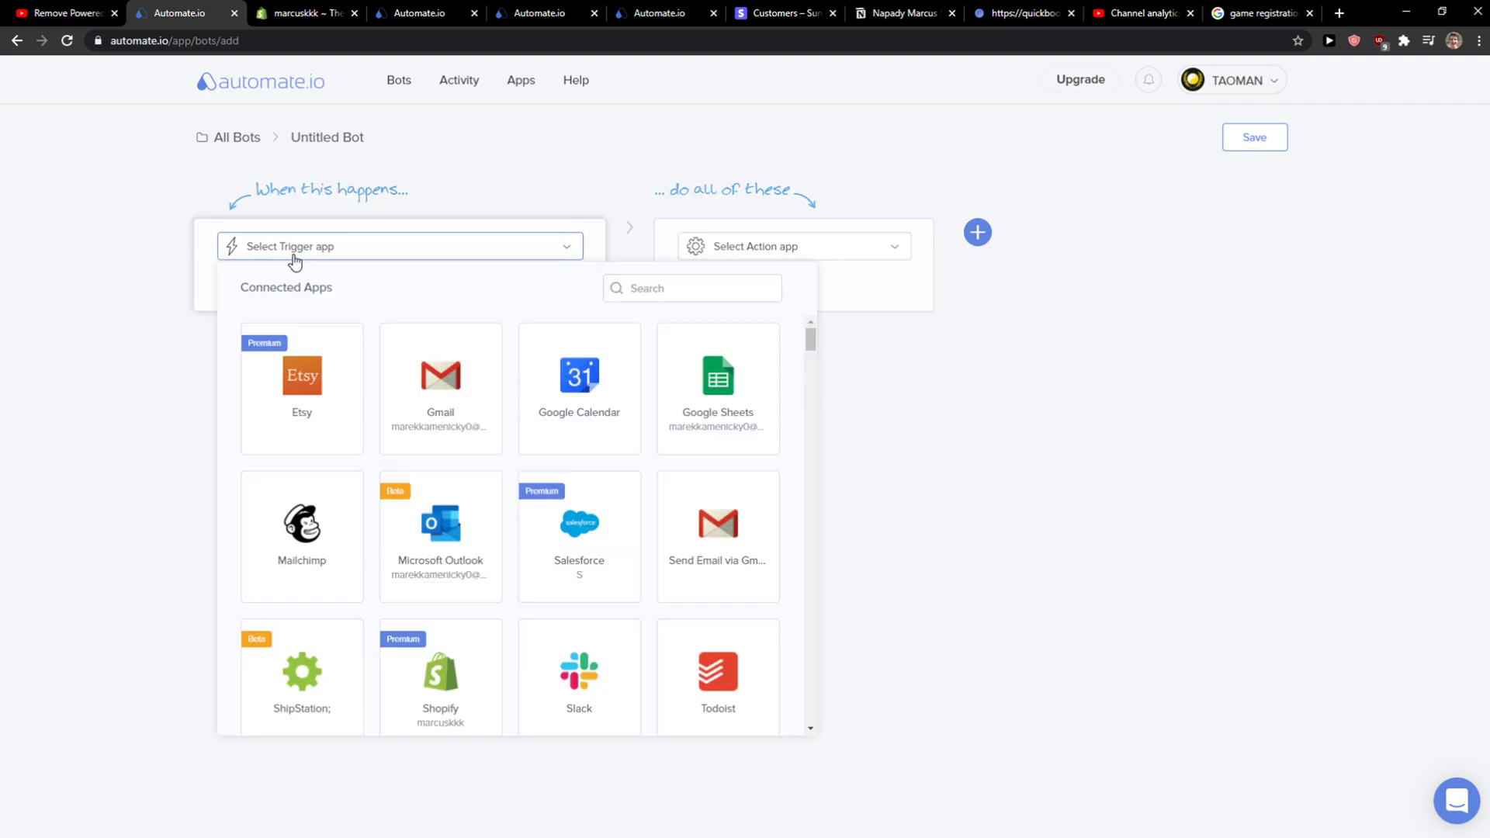
left_click(390, 242)
left_click(389, 243)
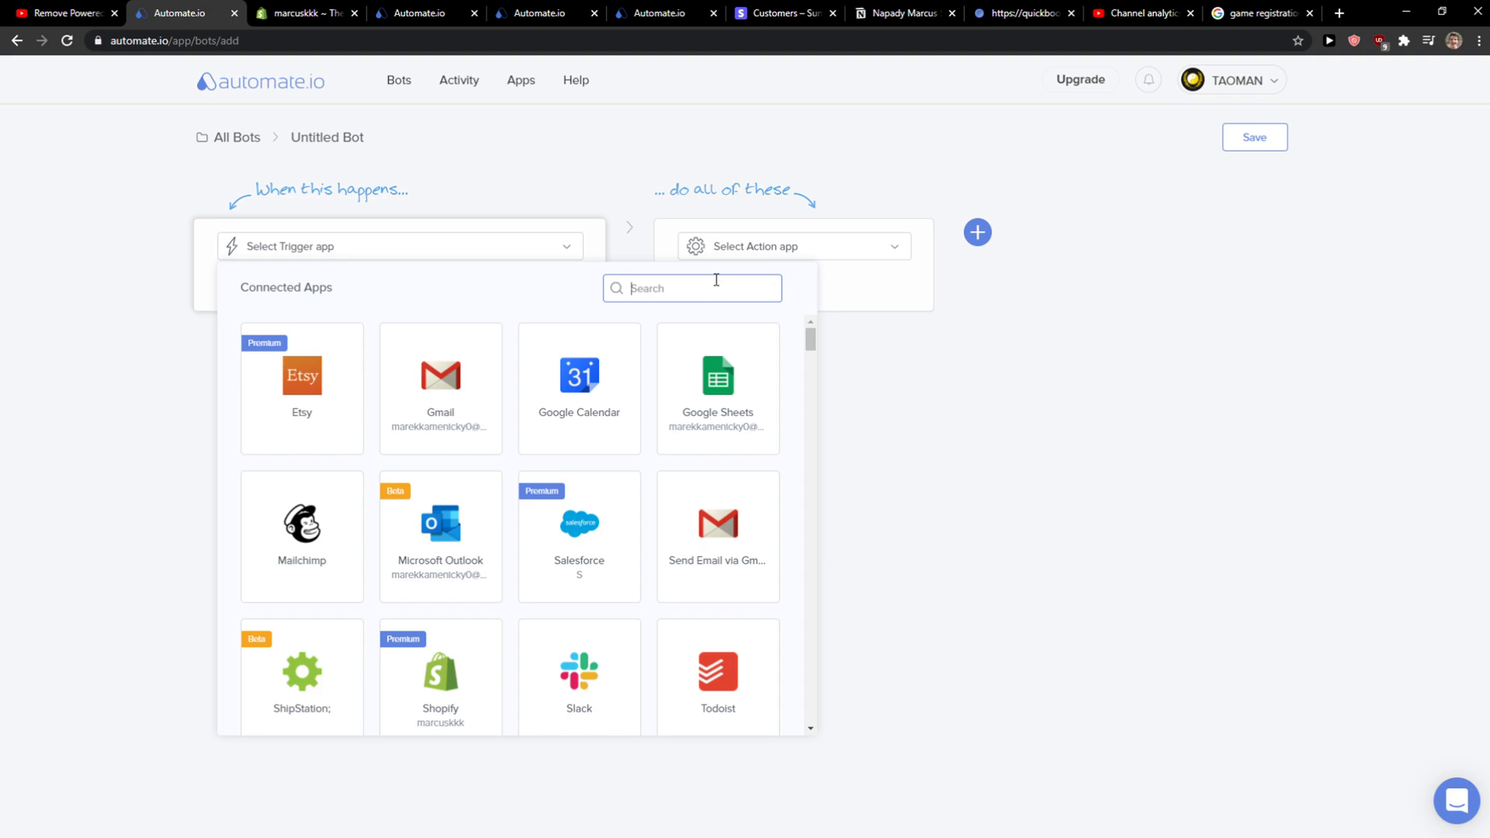
type("g")
key("BackSpace")
type("shopi")
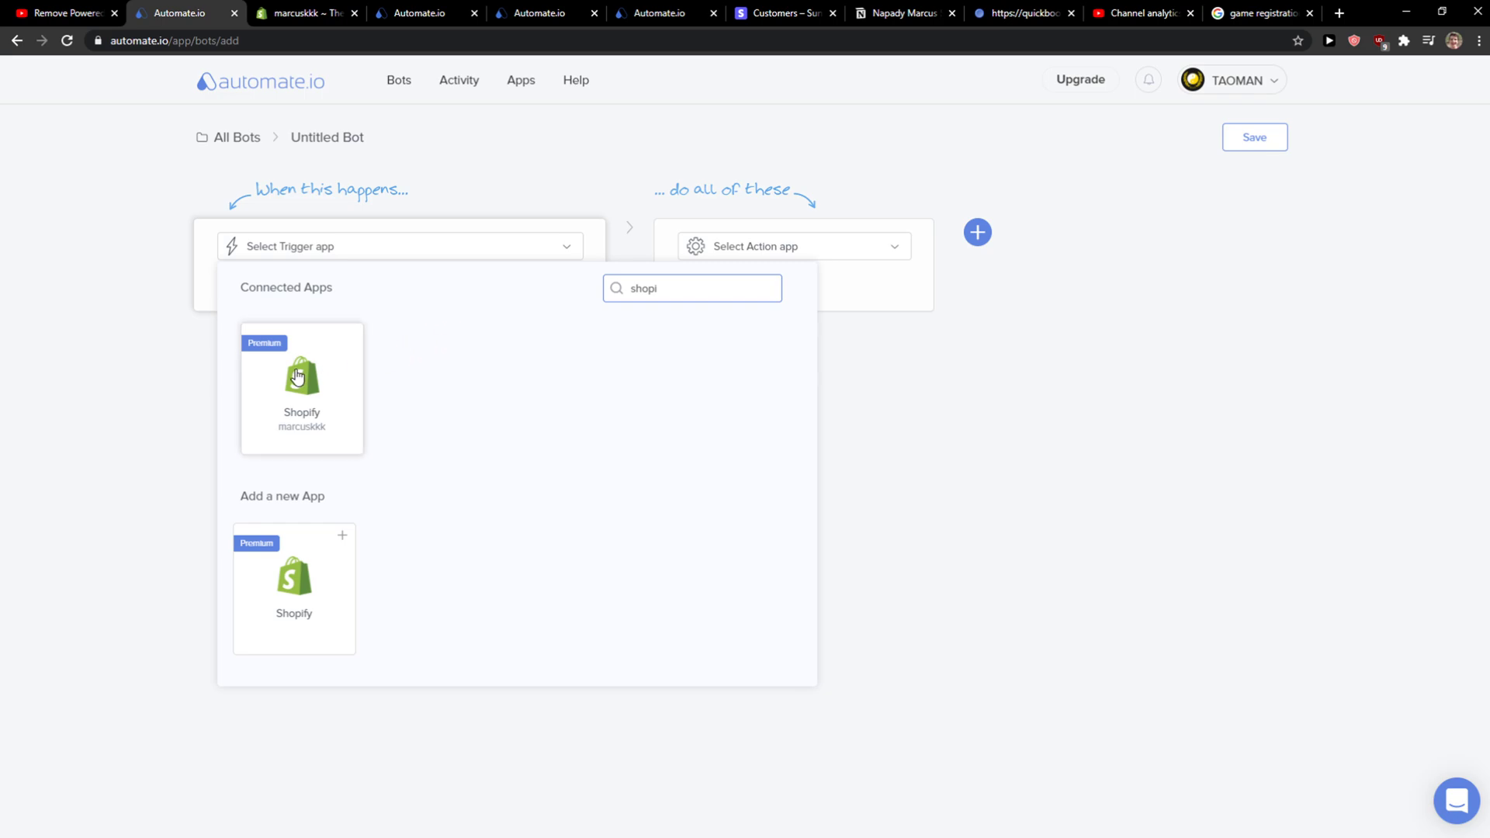
left_click(333, 327)
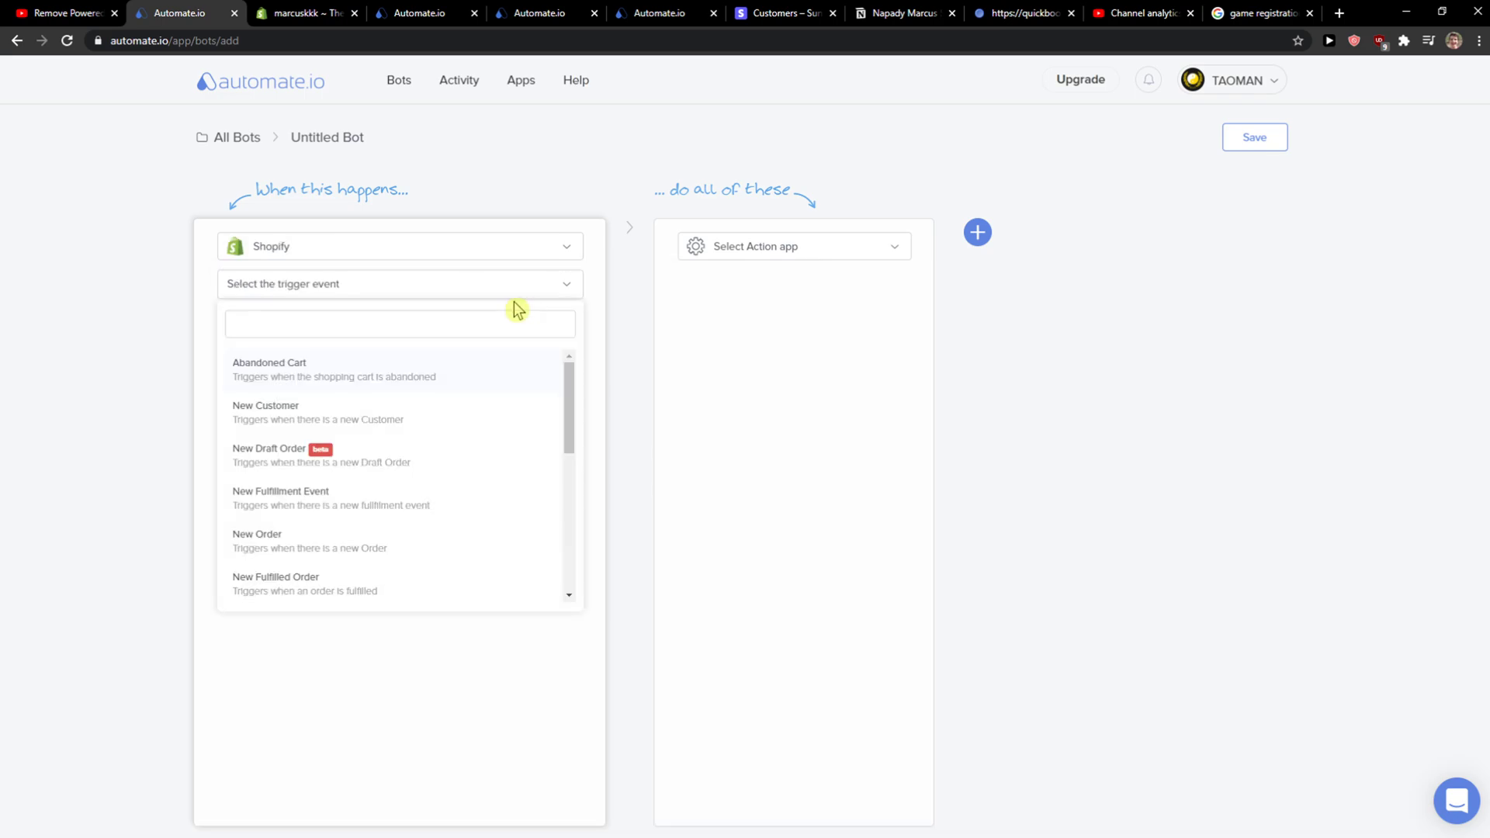
- Choose New Order as the Shopify trigger event
left_click(356, 329)
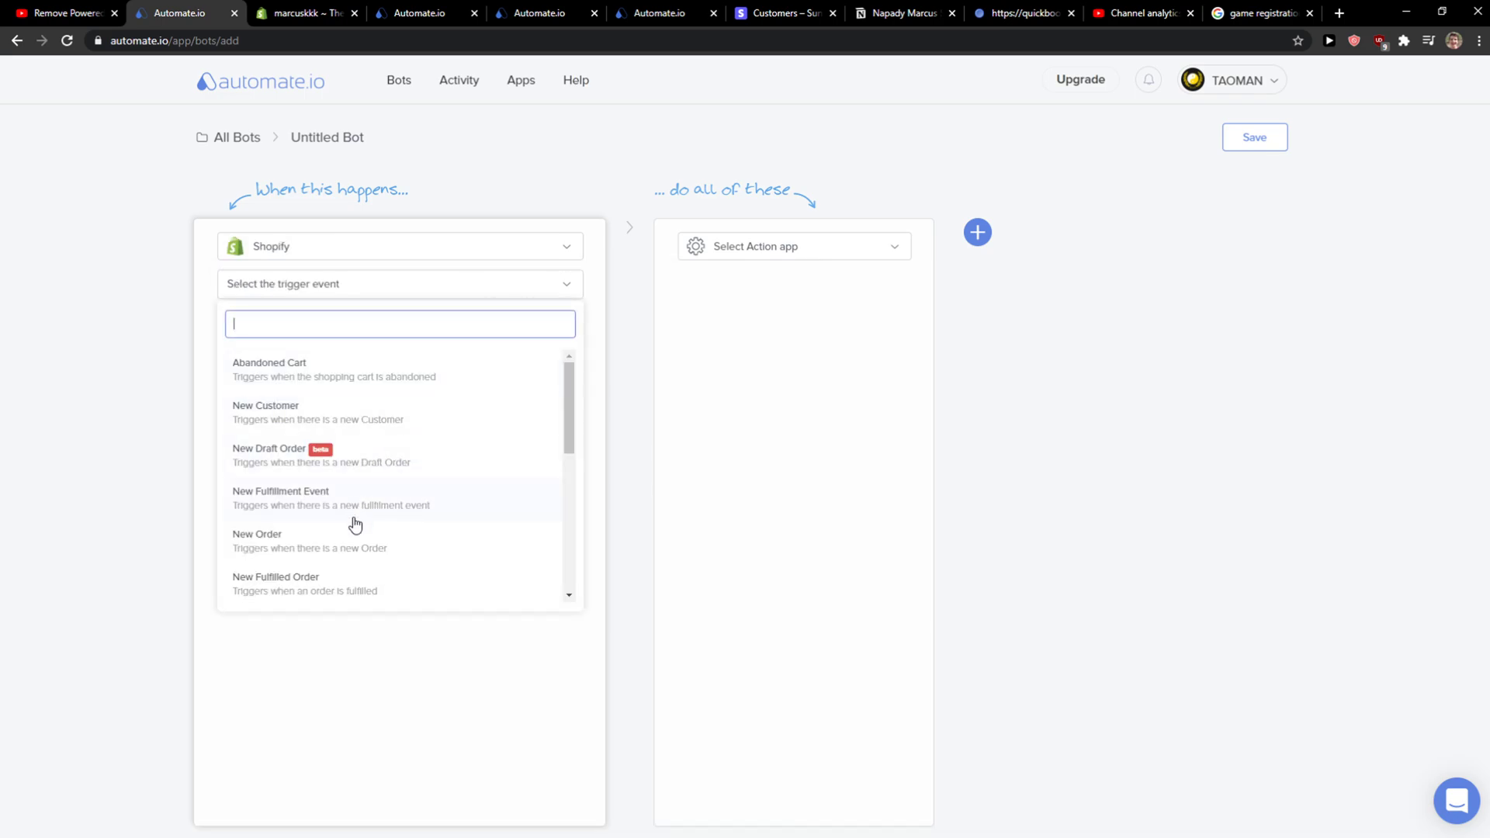
scroll(368, 542, "down", 3)
scroll(376, 538, "up", 3)
left_click(376, 535)
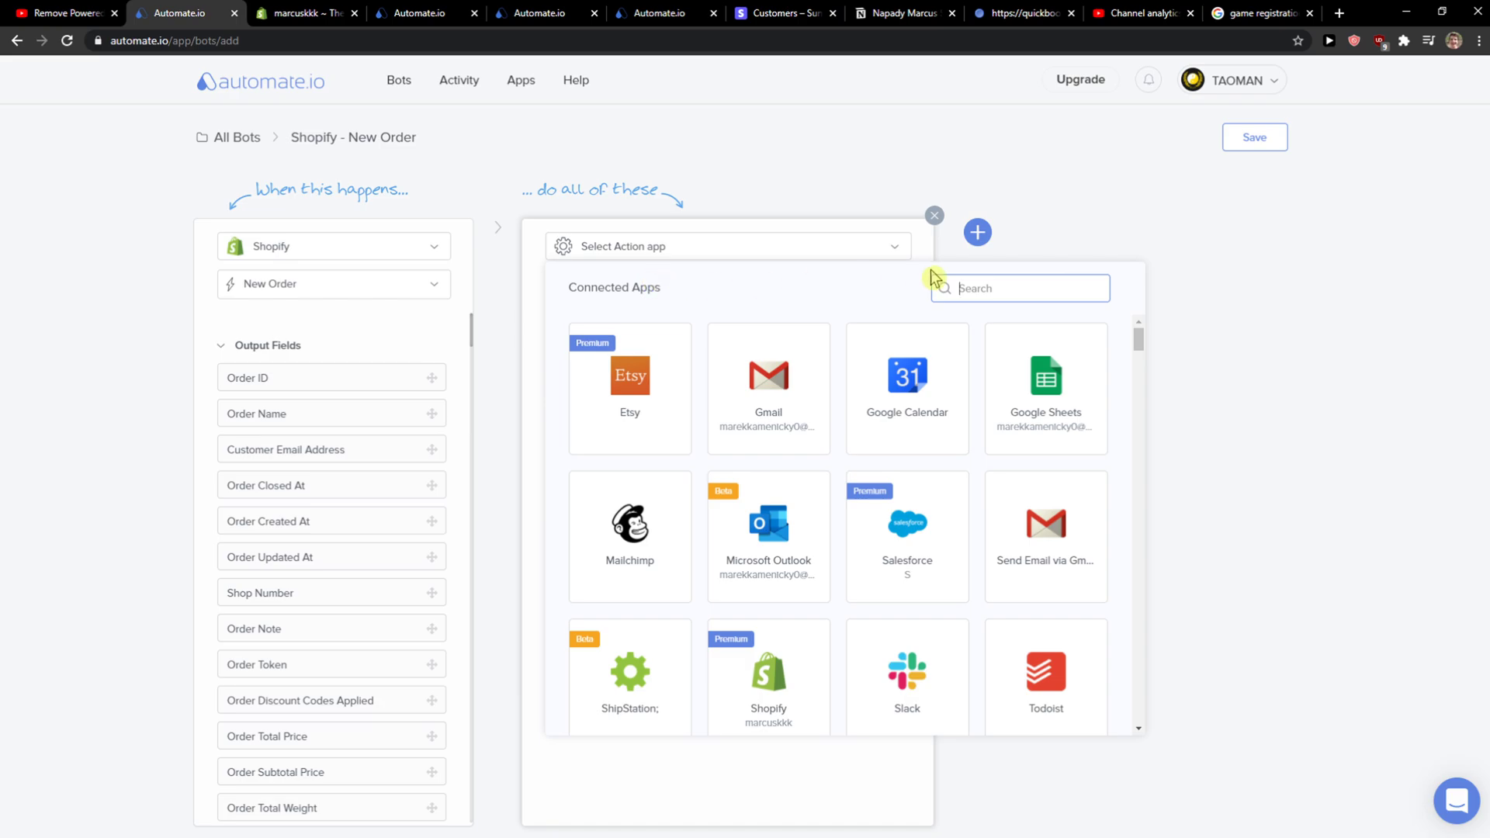
- Add QuickBooks Online as the action app, connected and authorized in the Production environment
type("qu")
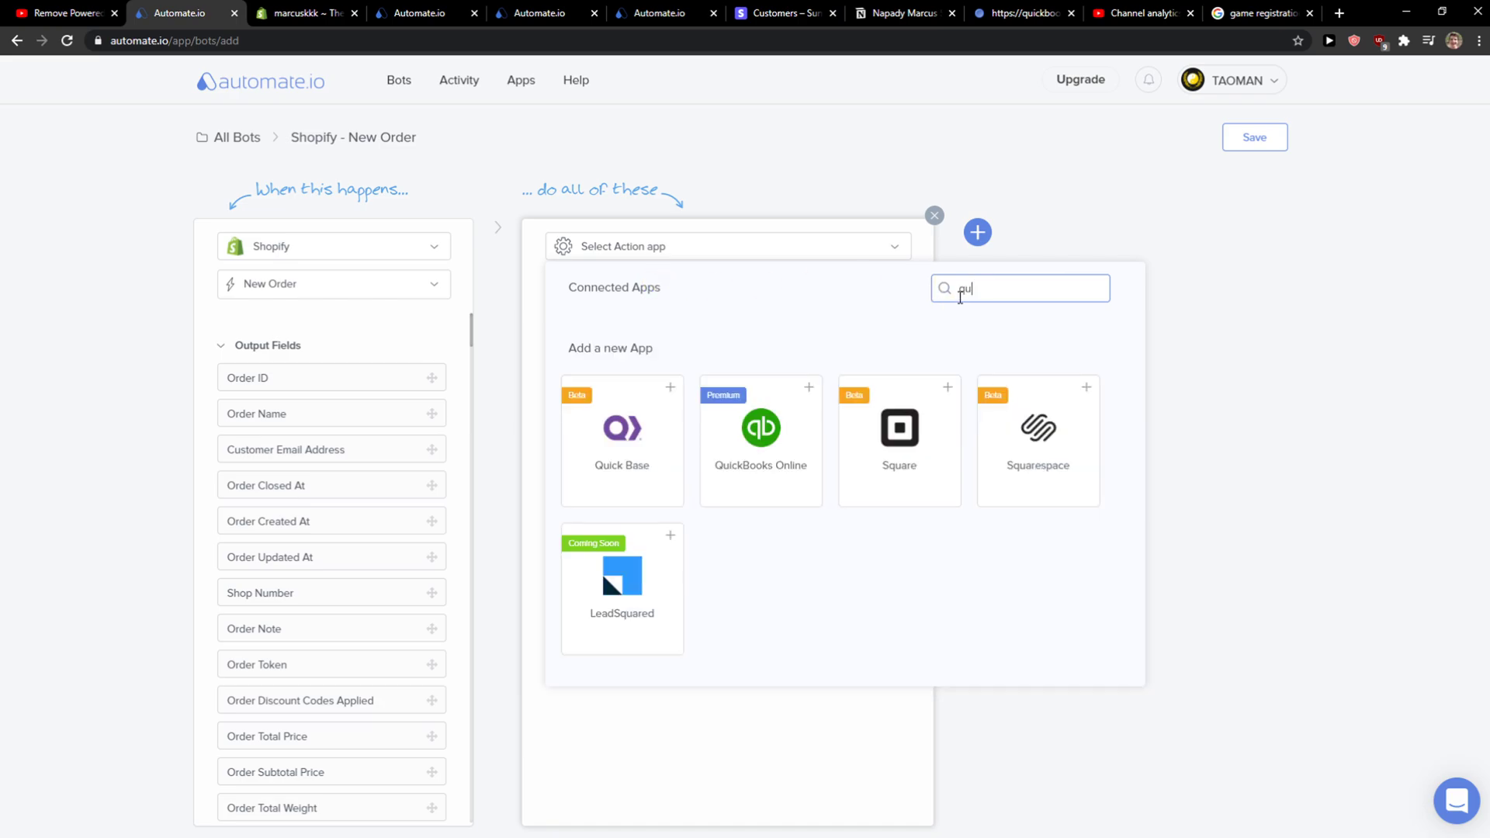
left_click(772, 483)
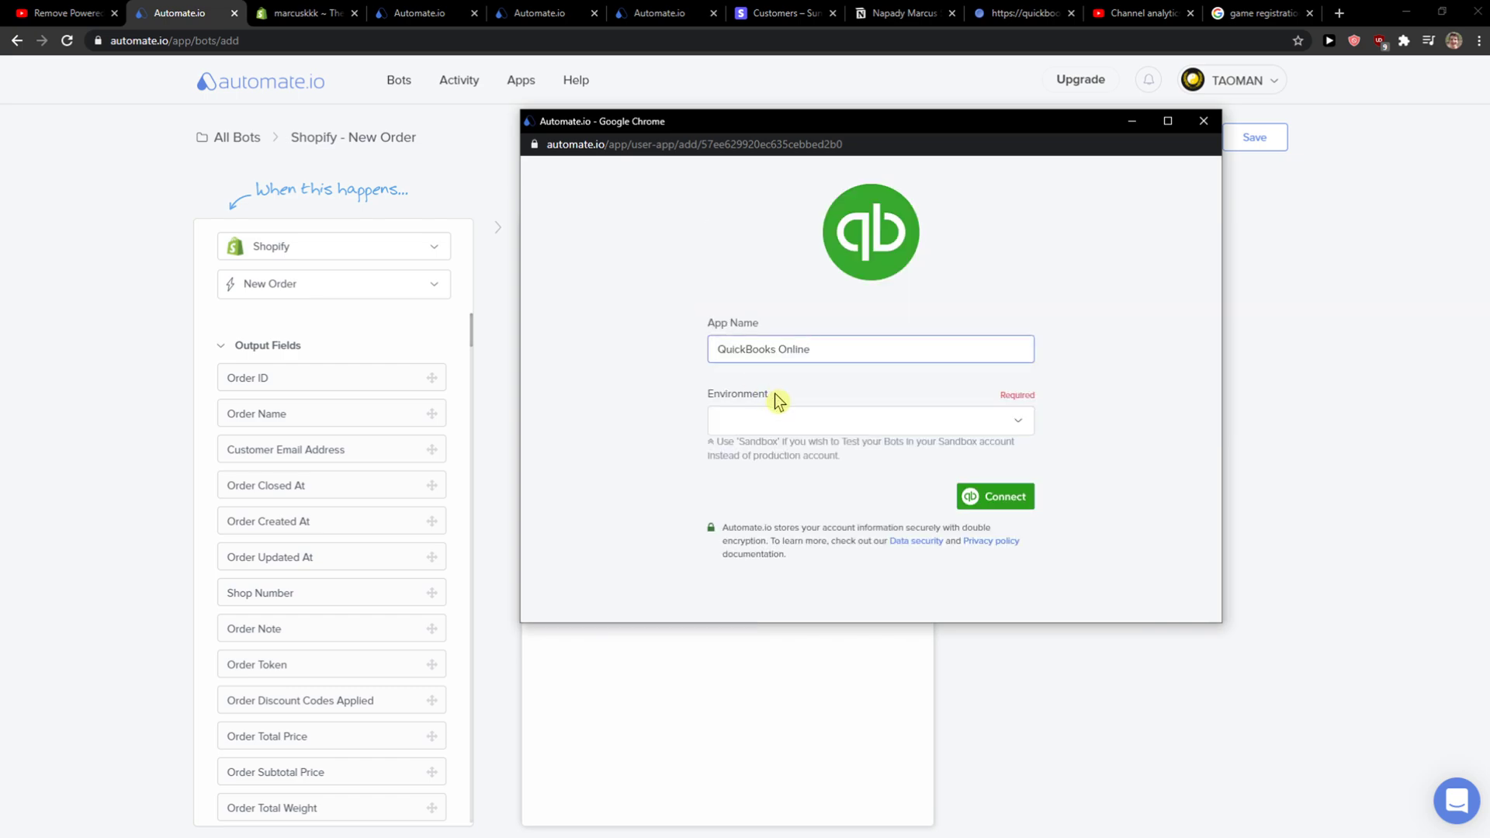
left_click(786, 423)
left_click(790, 461)
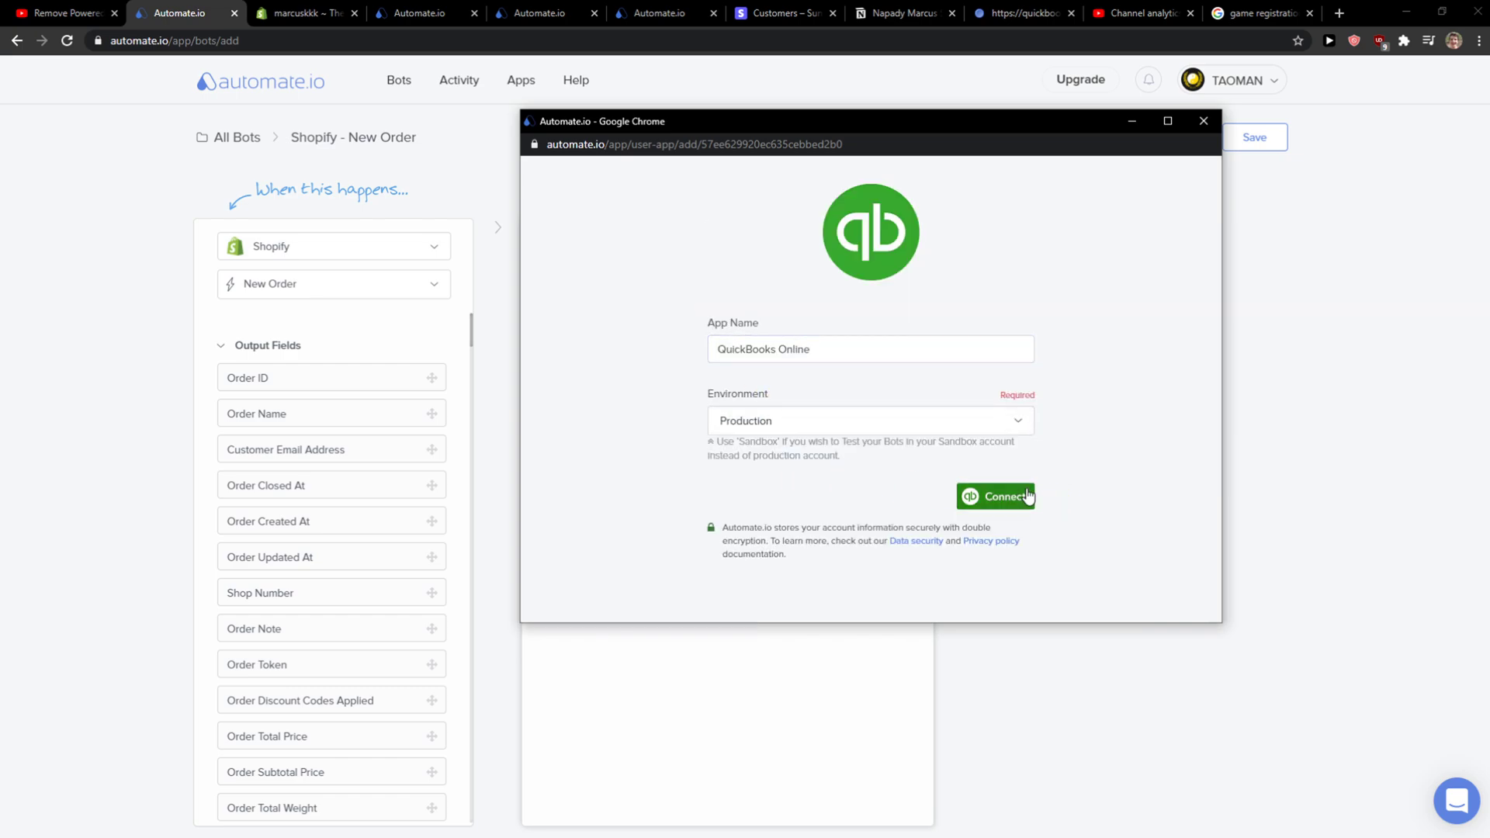
left_click(1026, 494)
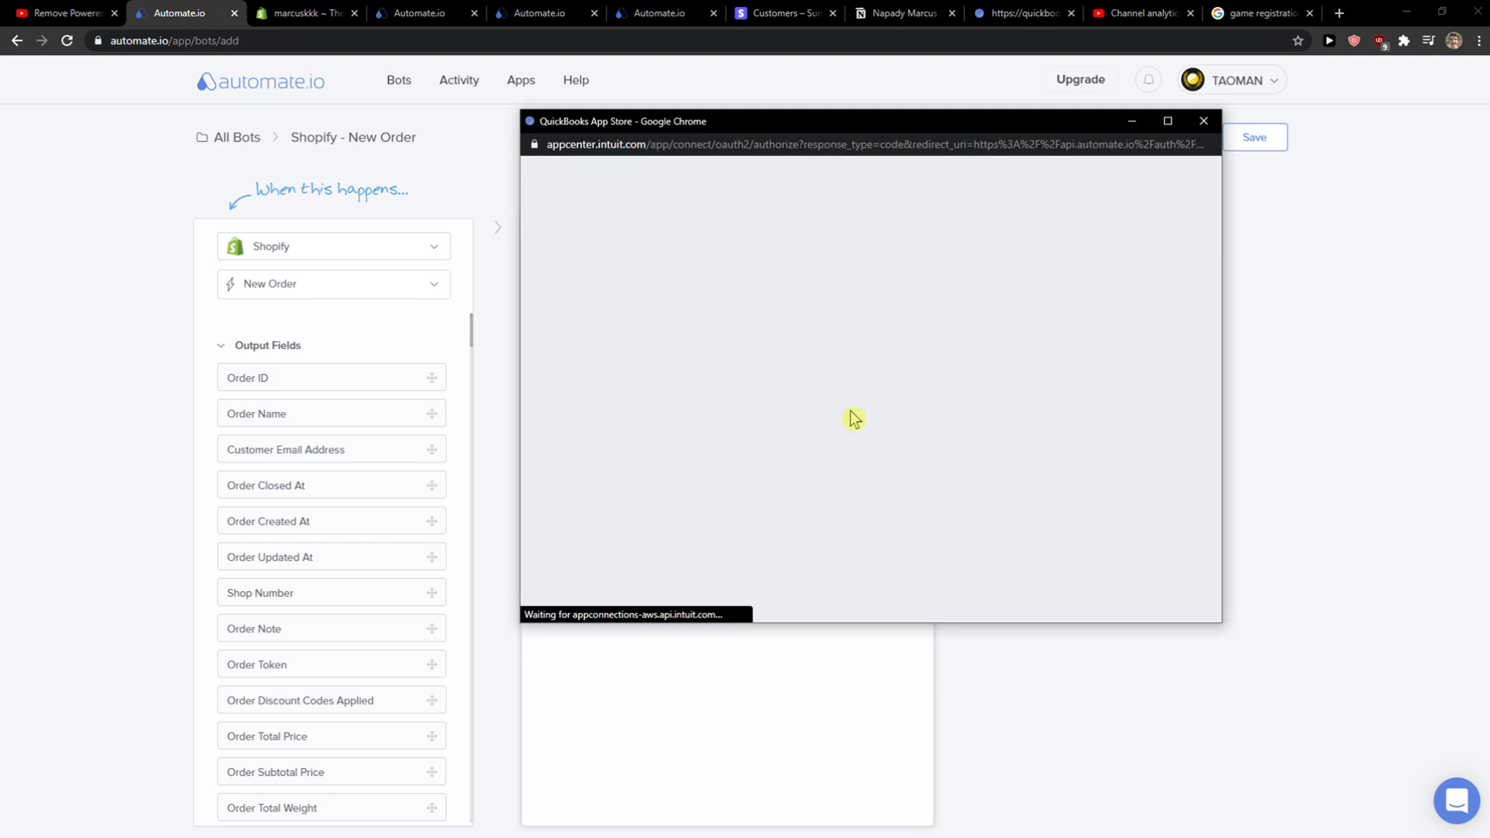
left_click(924, 456)
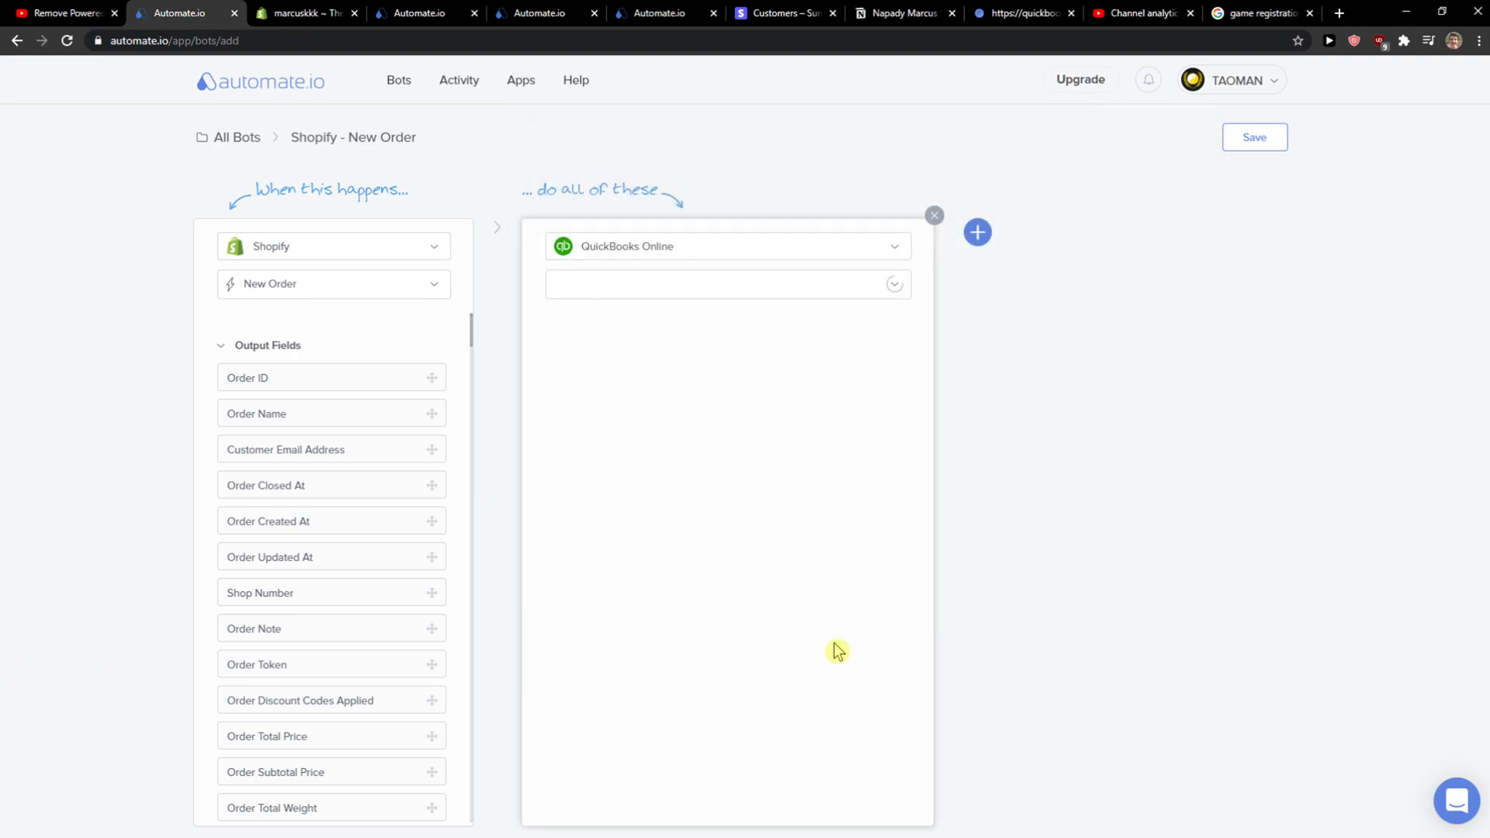
- Open the QuickBooks action list and filter it by 'sear' to show the search actions
left_click(713, 295)
scroll(698, 411, "down", 2)
scroll(731, 399, "down", 1)
scroll(732, 396, "up", 1)
scroll(703, 497, "down", 1)
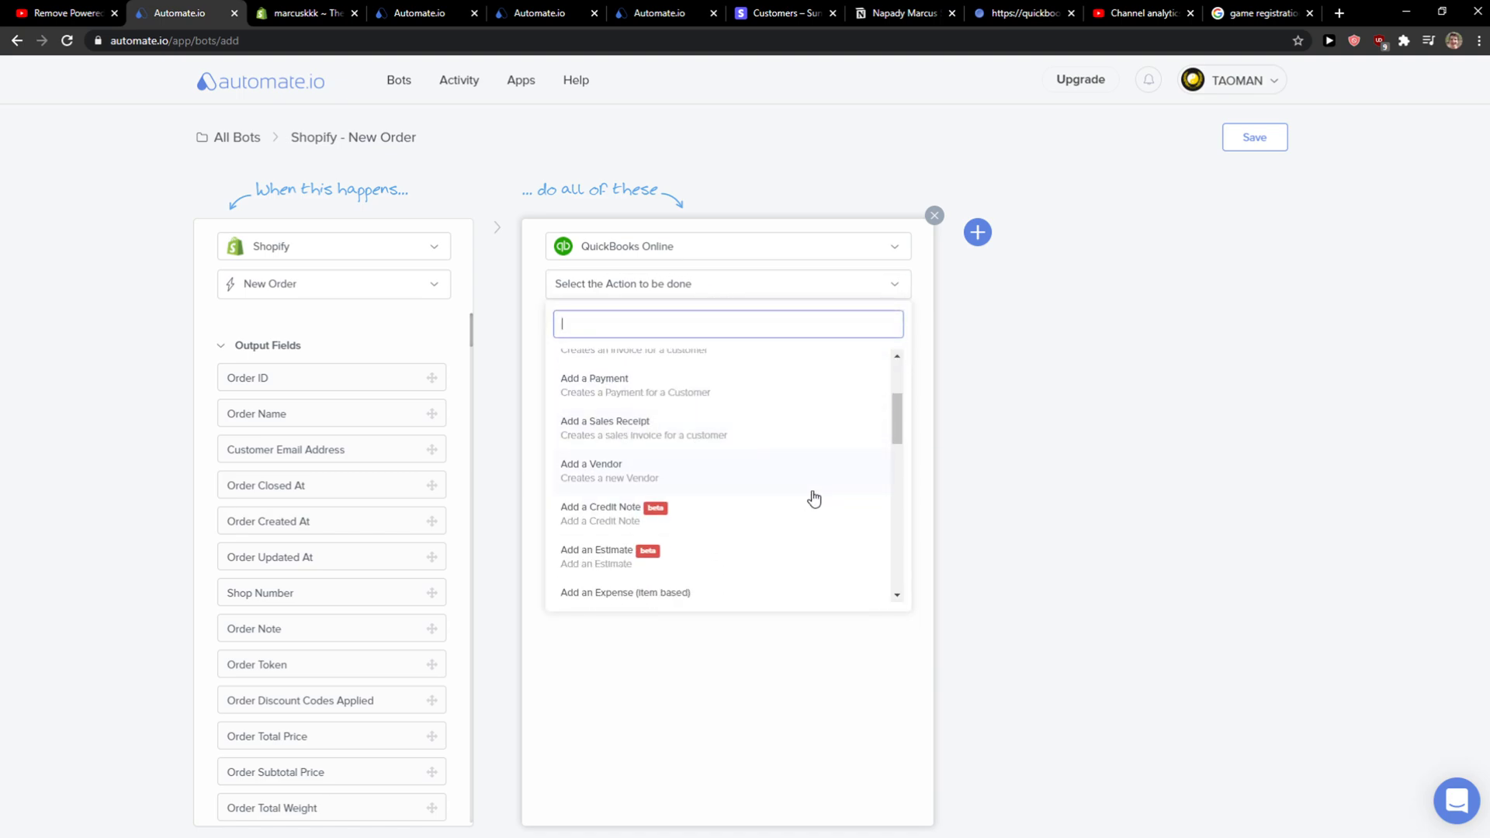
scroll(815, 500, "down", 4)
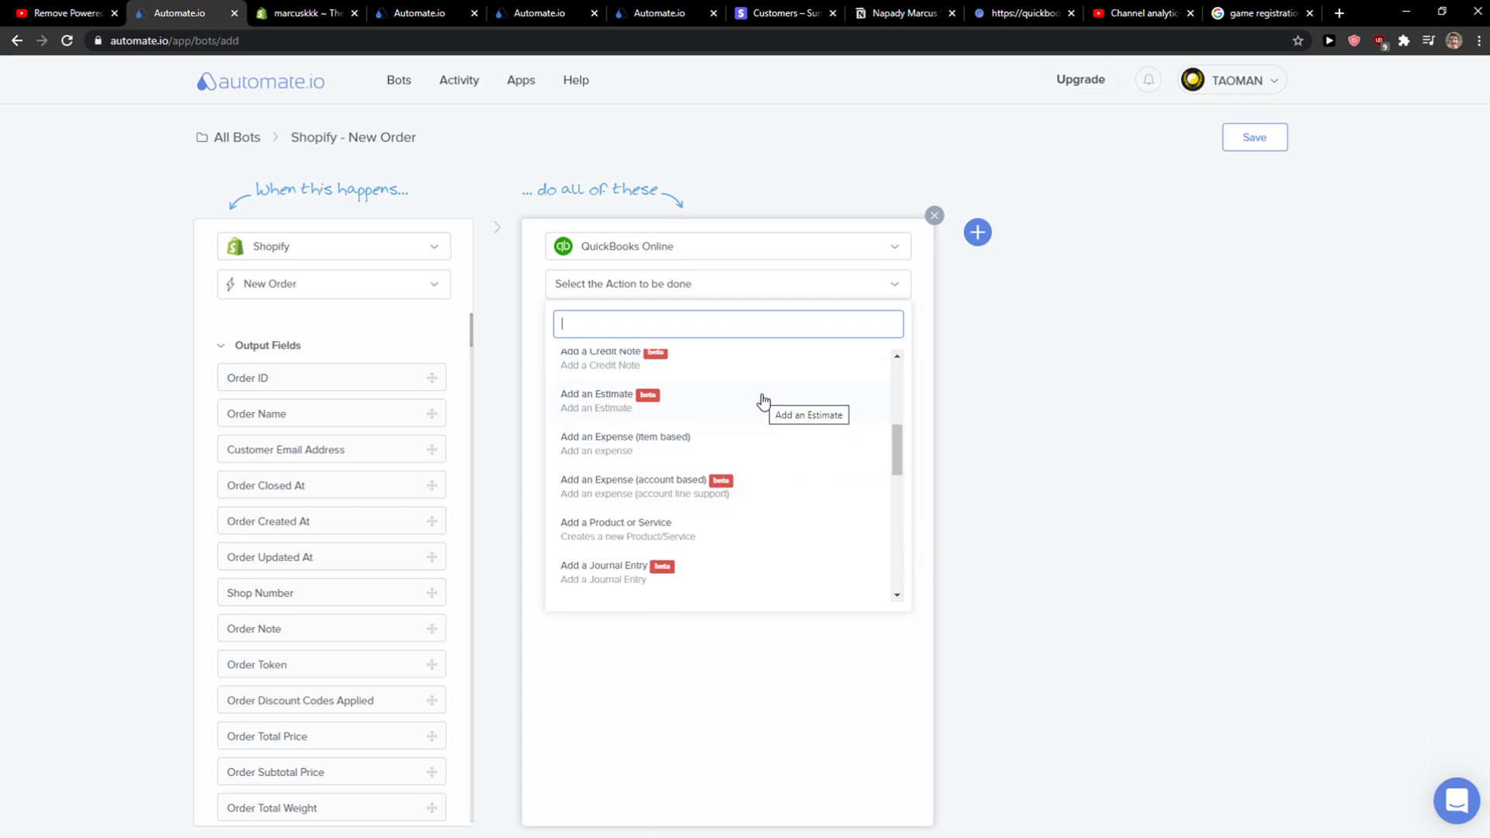
type("sear")
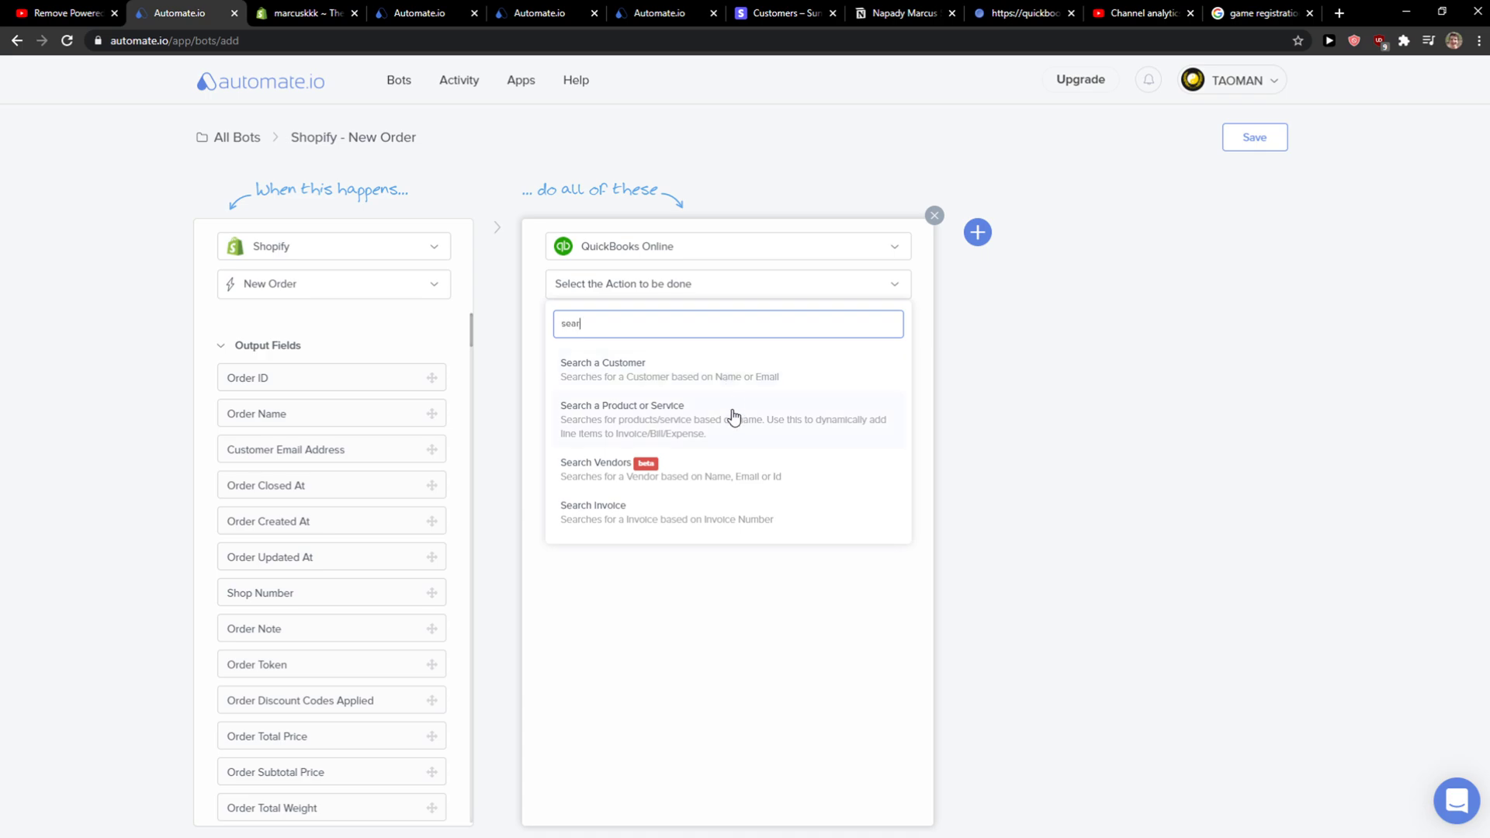
- Choose Search a Product or Service and search Shopify fields for 'item' to fill Item Name
left_click(730, 437)
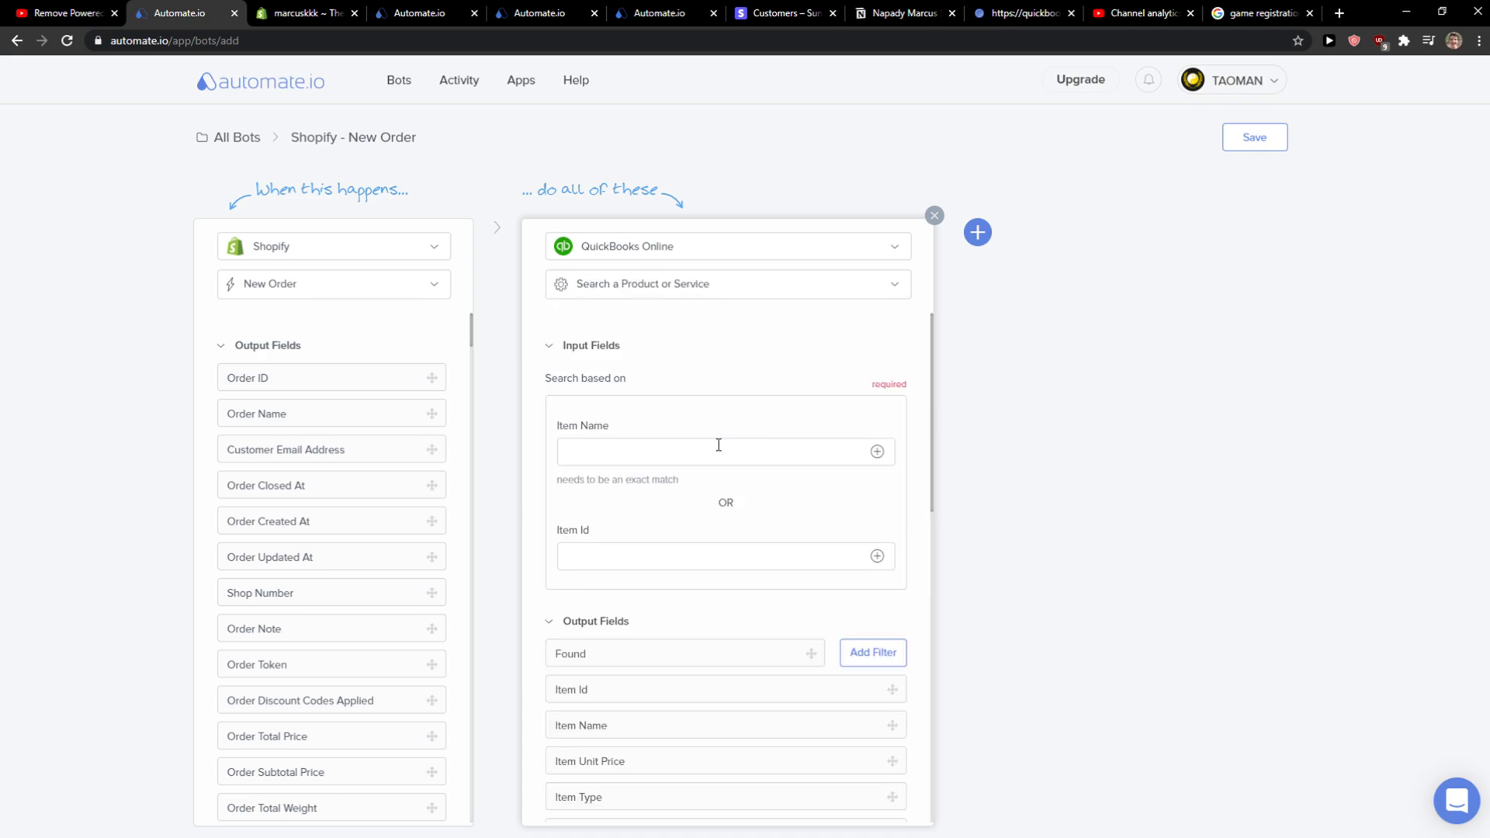
left_click(713, 452)
left_click(879, 451)
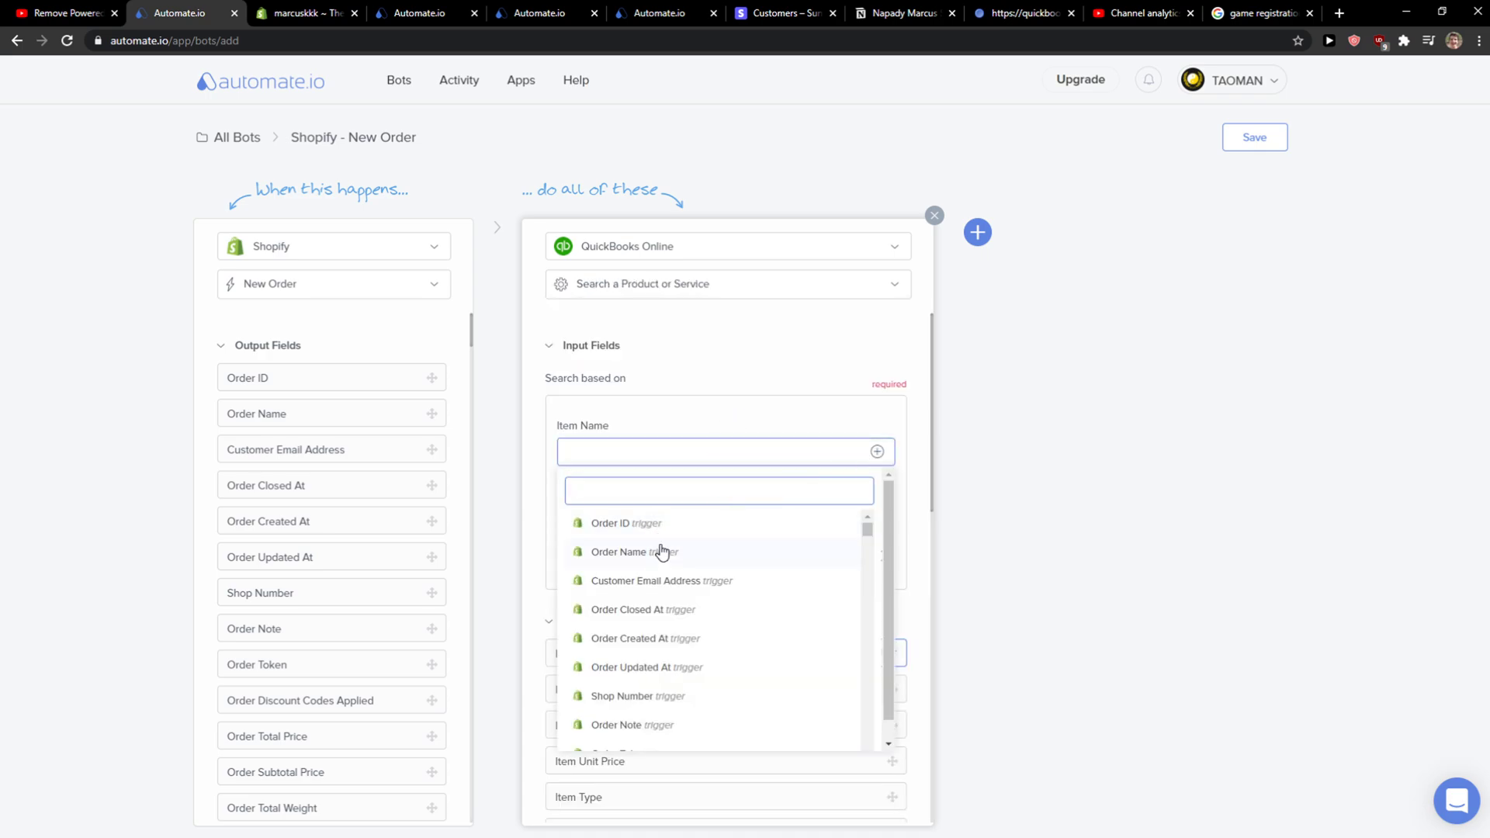
type("firs")
key("BackSpace")
key("BackSpace")
key("BackSpace")
key("BackSpace")
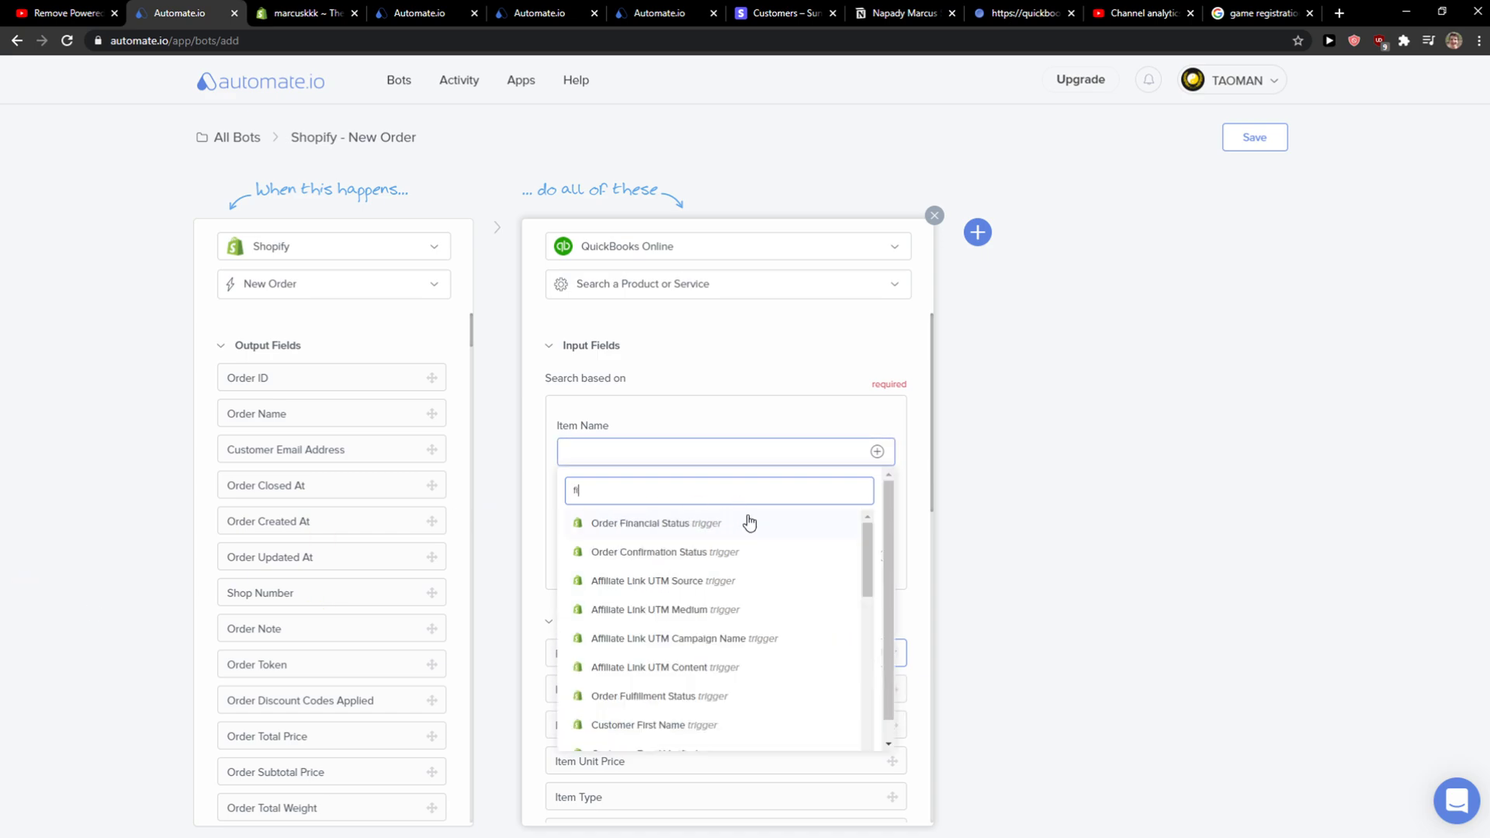
type("item n")
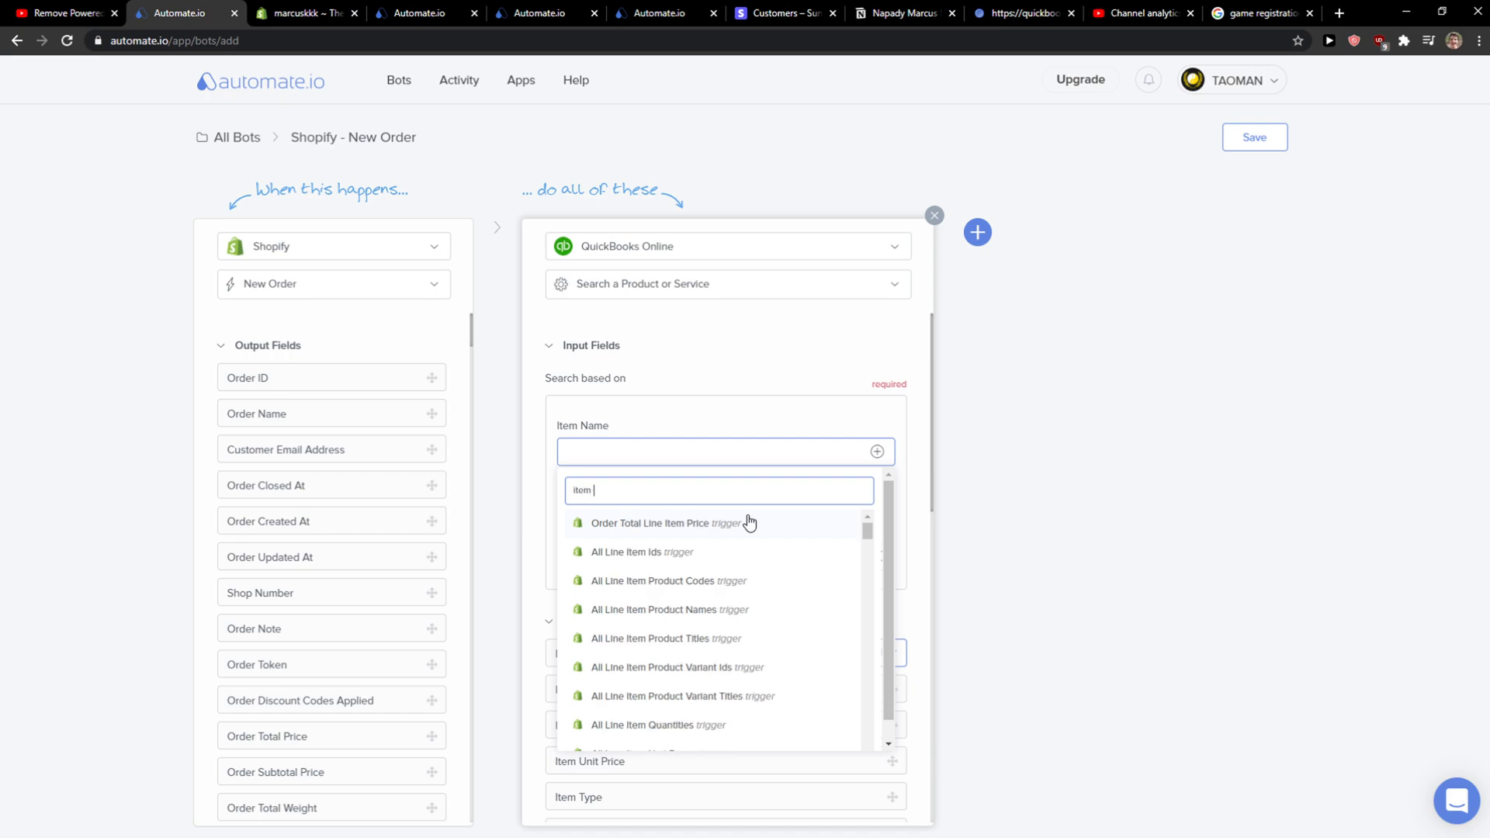
key("BackSpace")
key("BackSpace")
key("BackSpace")
key("BackSpace")
key("BackSpace")
key("BackSpace")
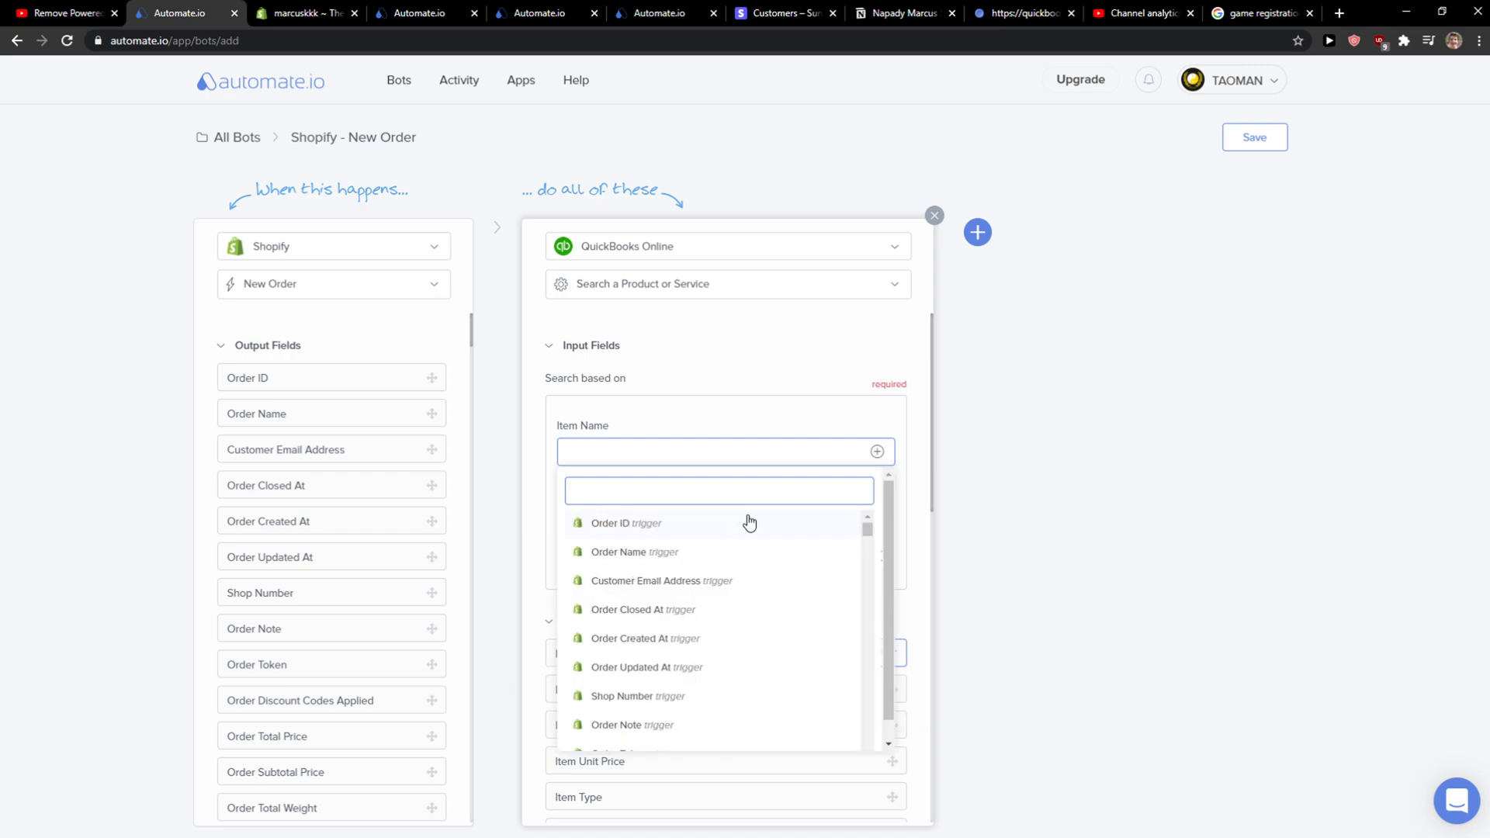
type("item")
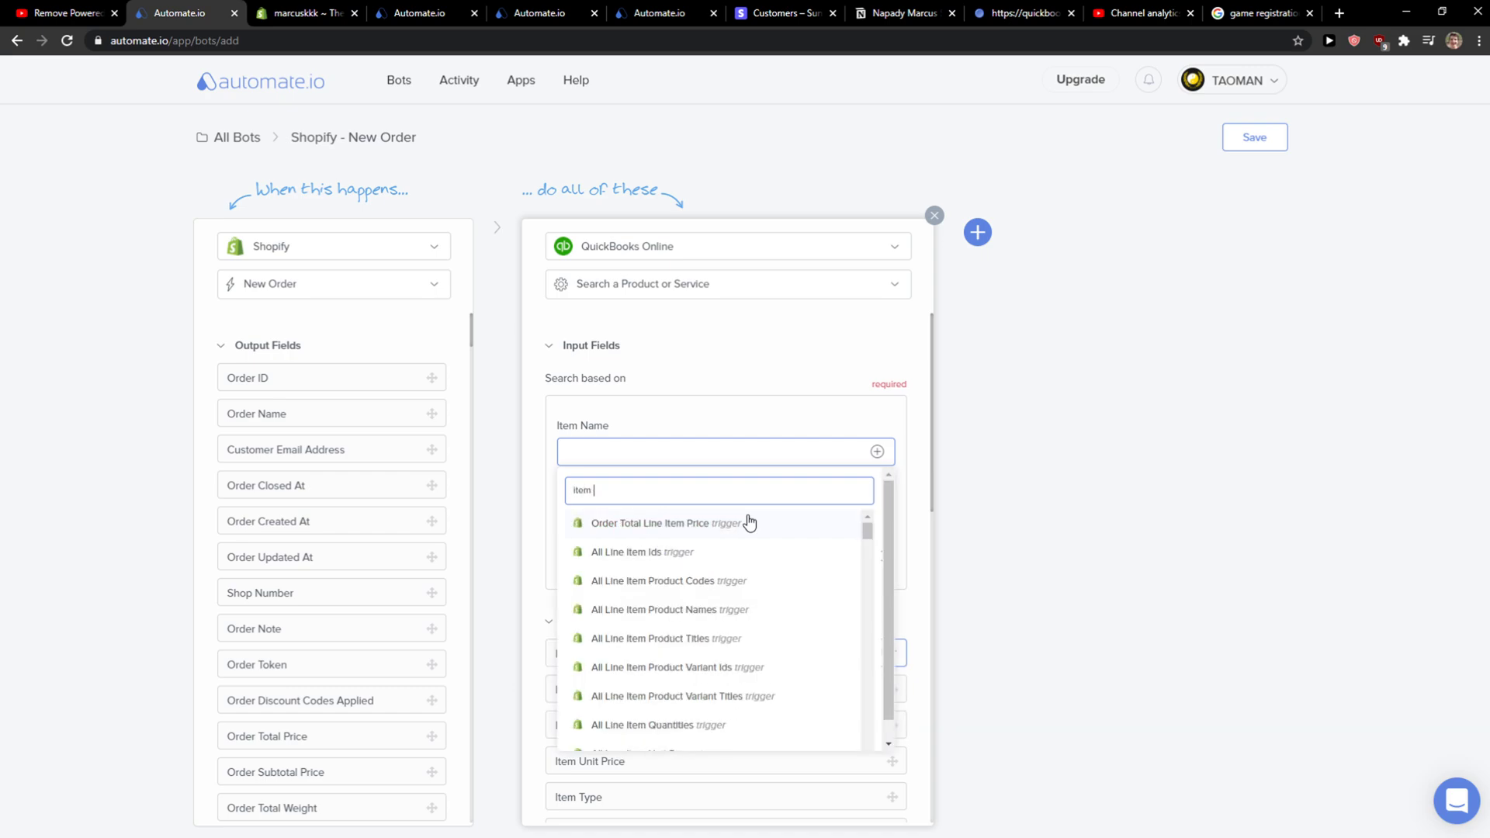
- Map Shopify's Line Item 1 ID into the Item Name field
scroll(776, 582, "down", 4)
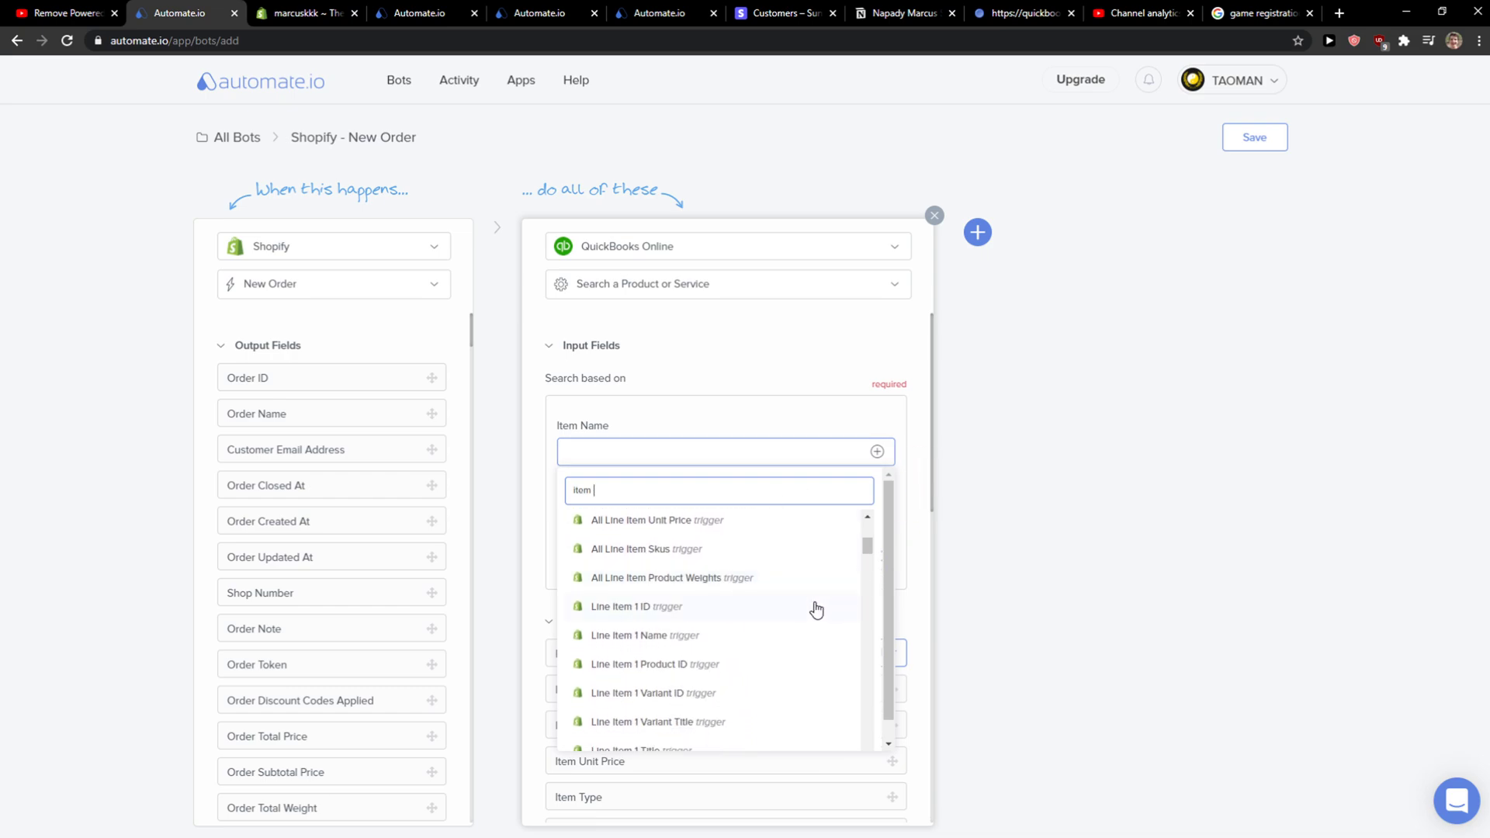
scroll(745, 644, "down", 3)
scroll(729, 629, "down", 10)
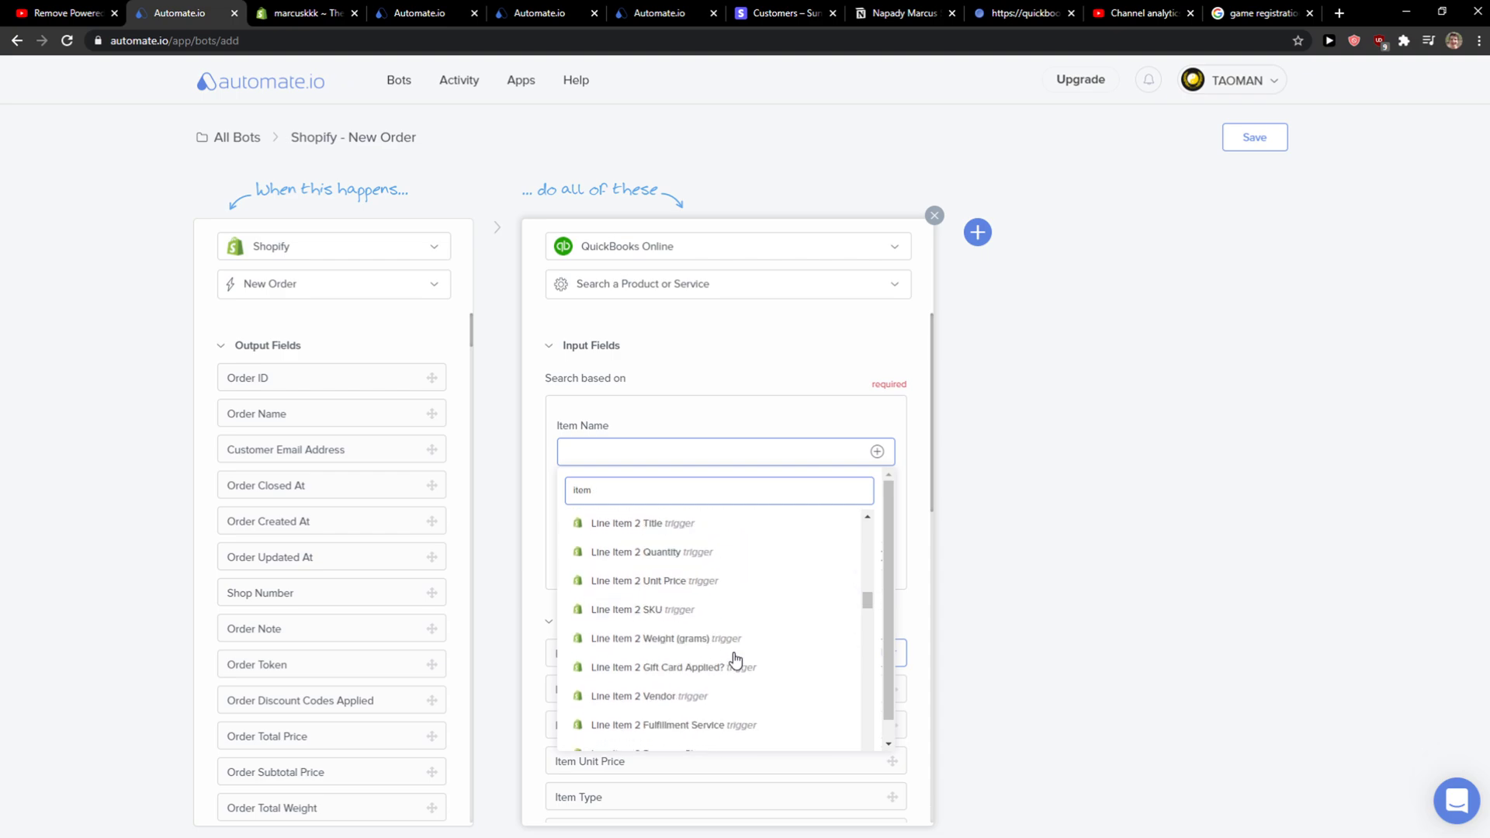
scroll(735, 660, "down", 8)
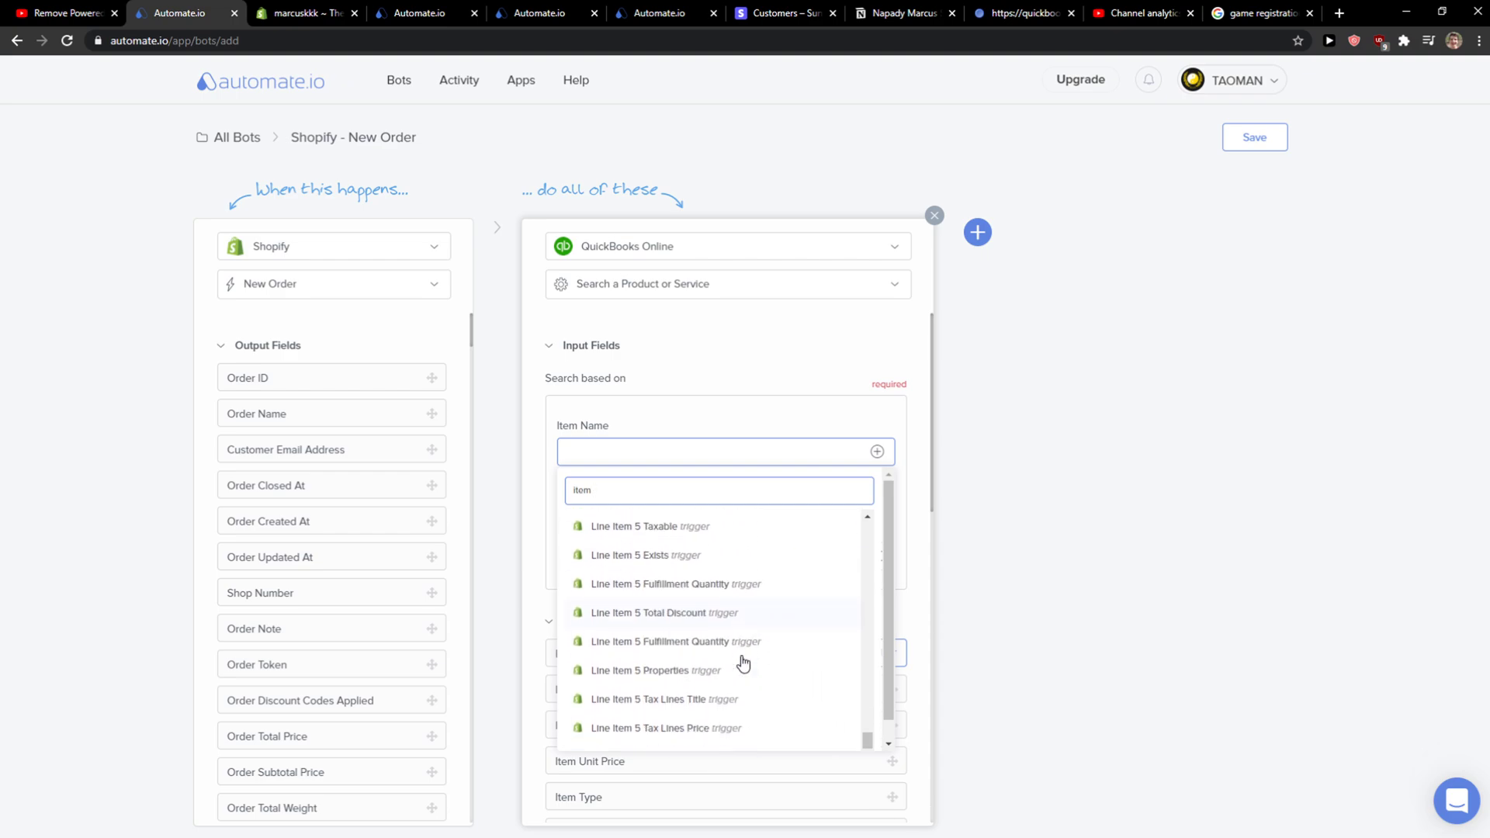
scroll(800, 613, "up", 15)
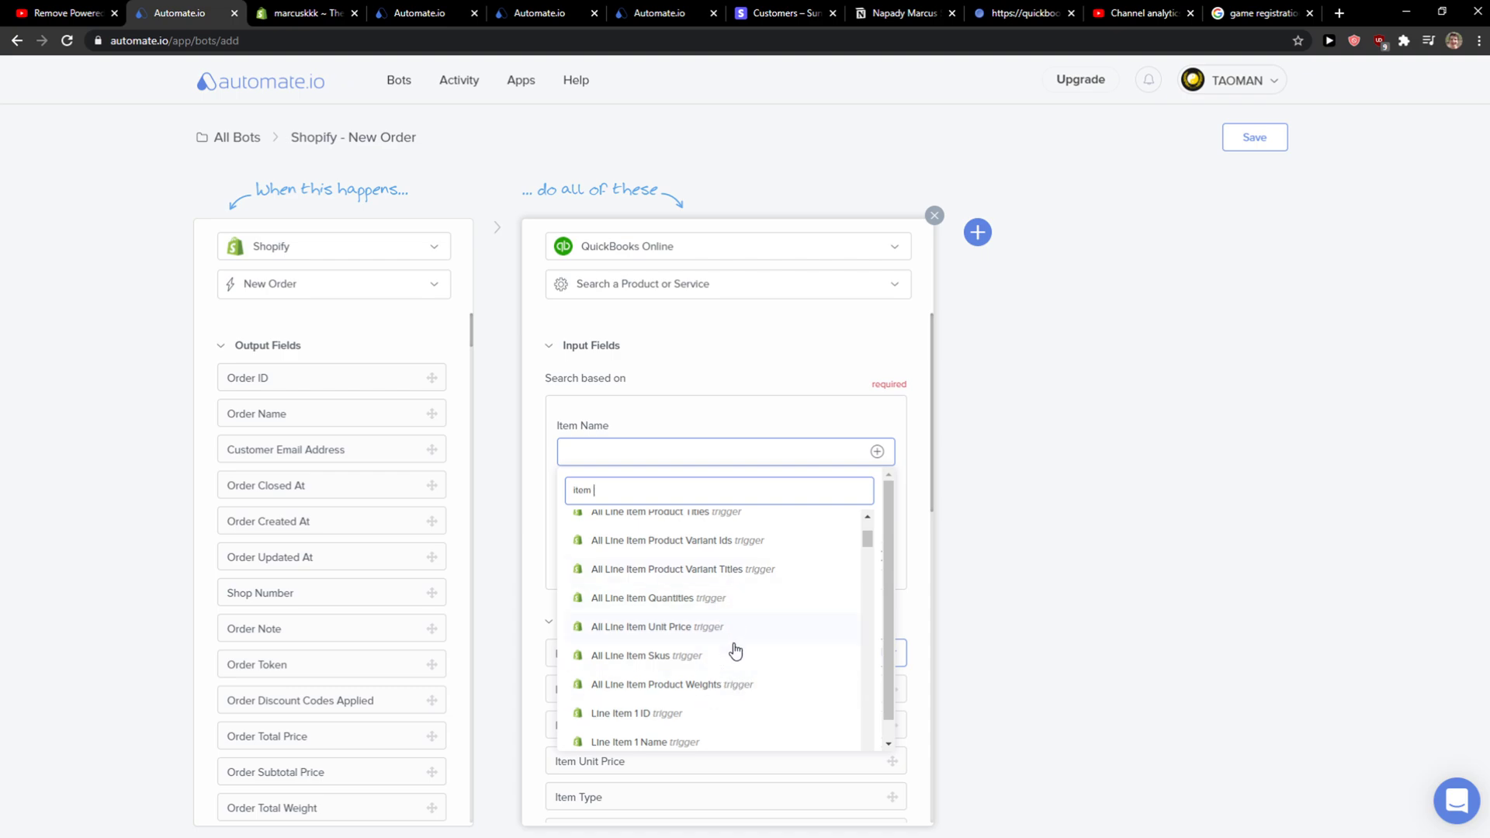
left_click(720, 711)
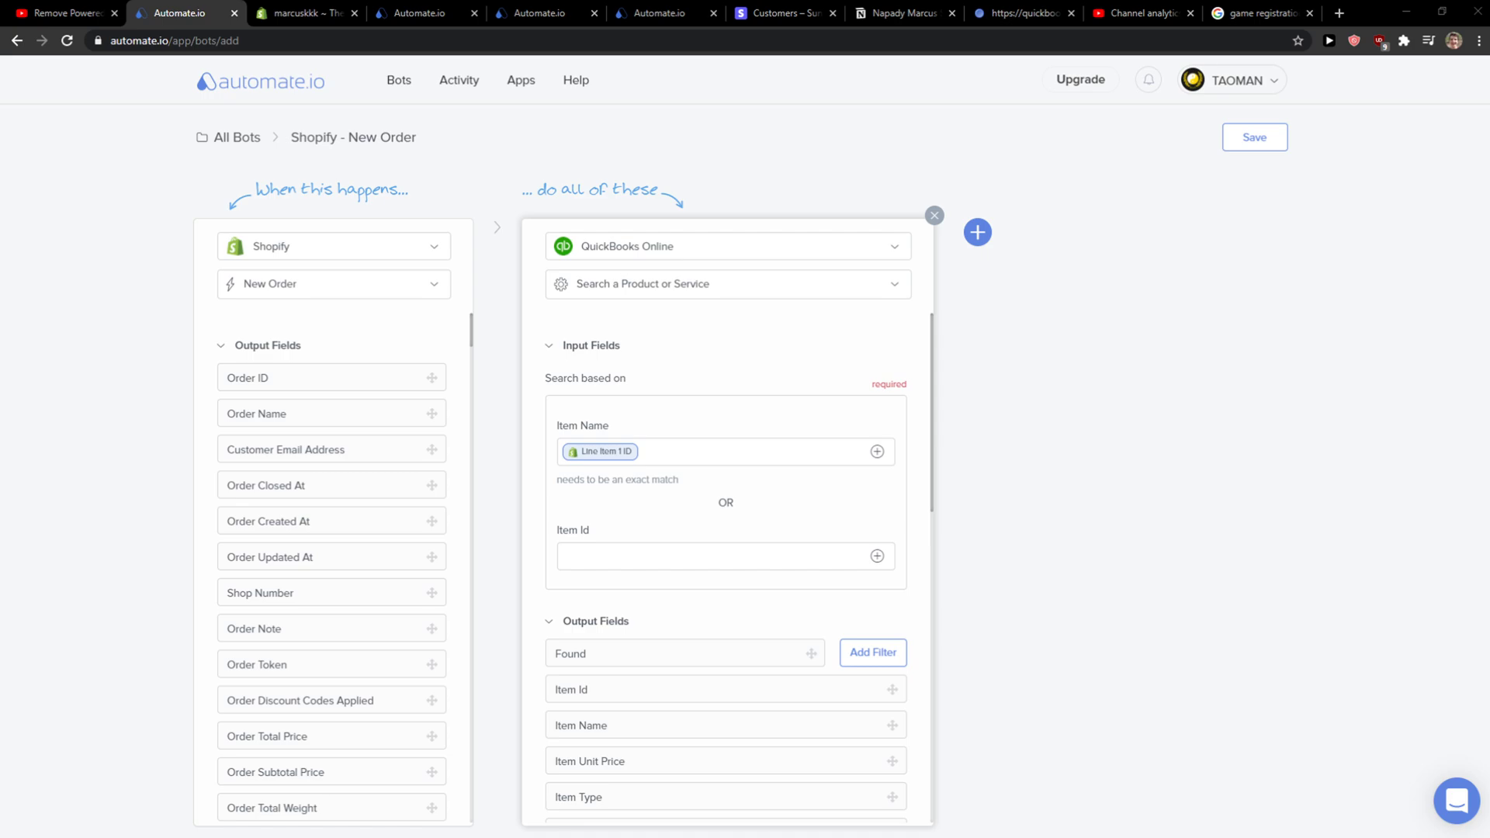
- Add a second QuickBooks Online action set to Add an Invoice
left_click(977, 232)
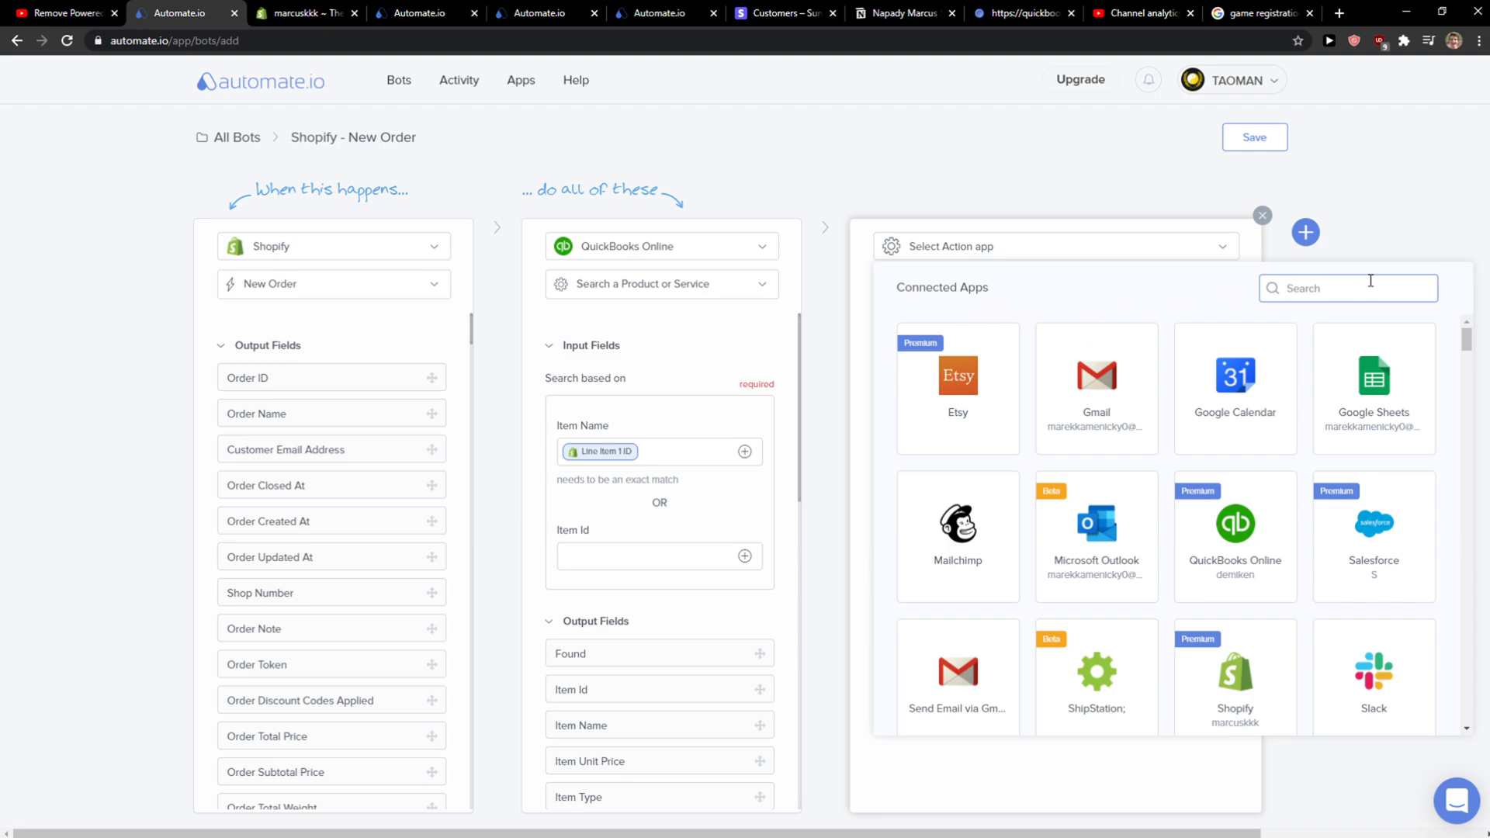
type("qui")
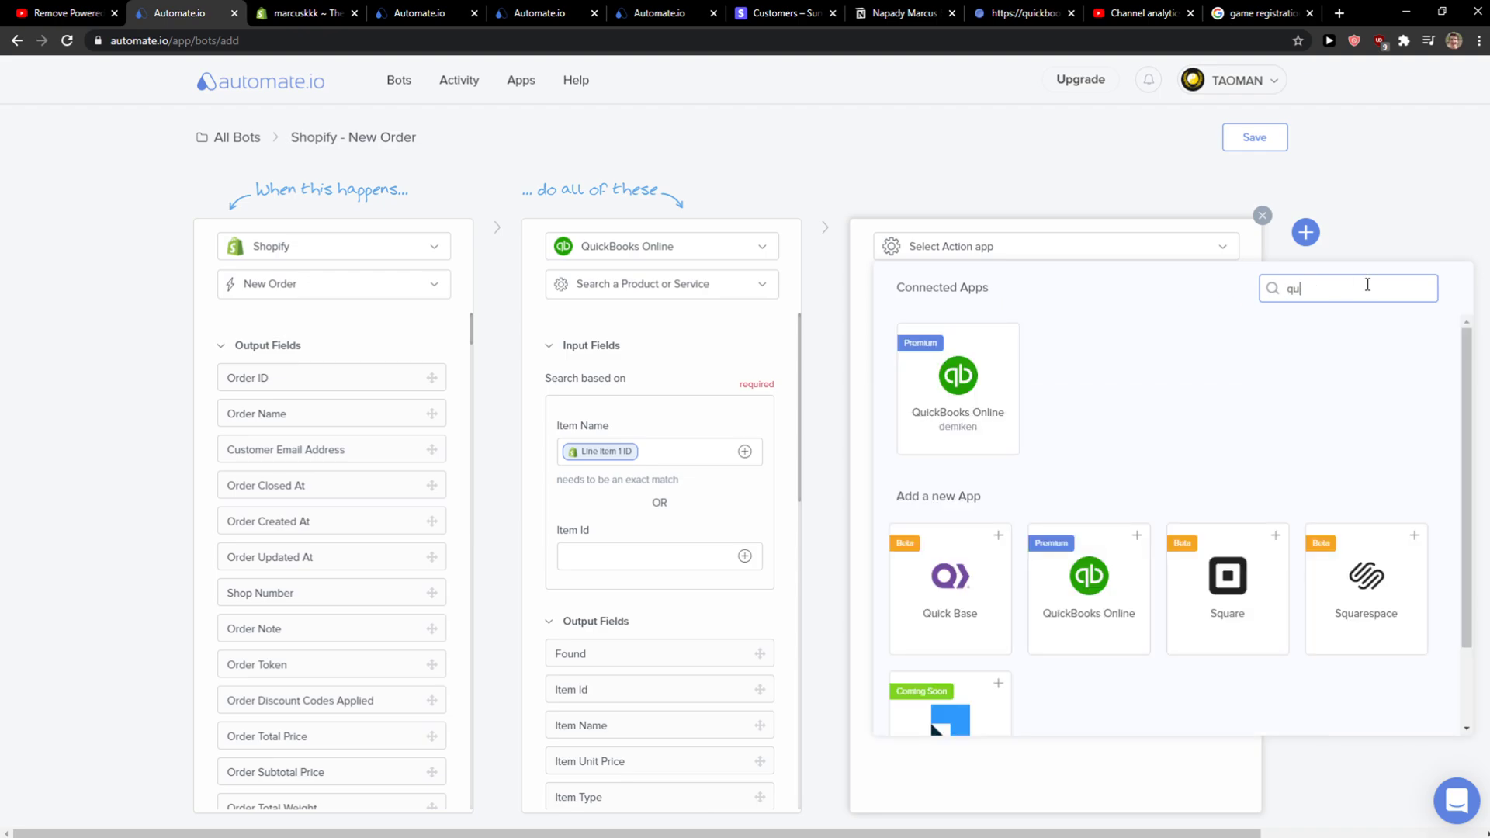
left_click(923, 392)
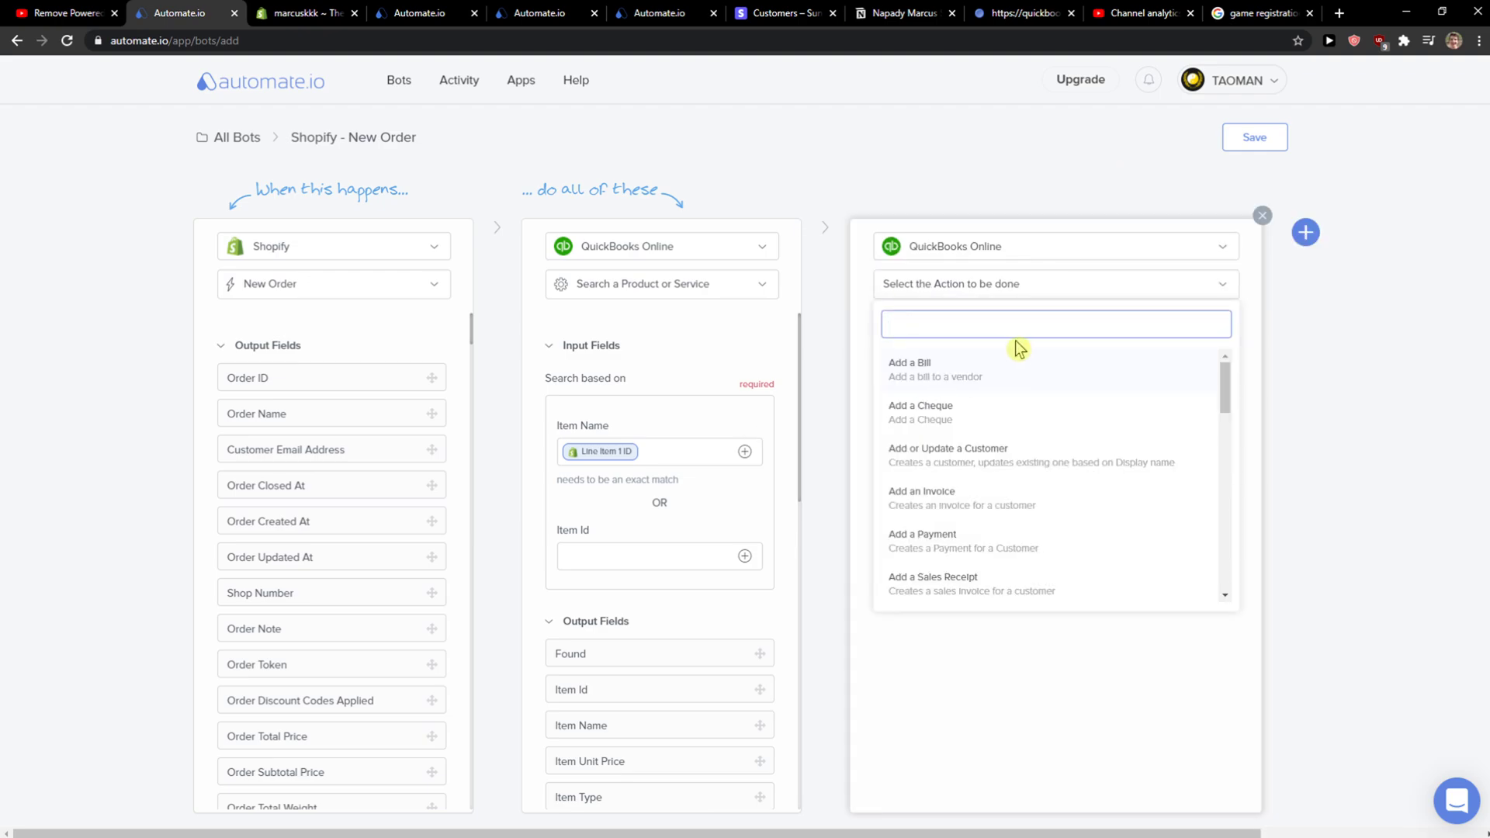
left_click(1028, 293)
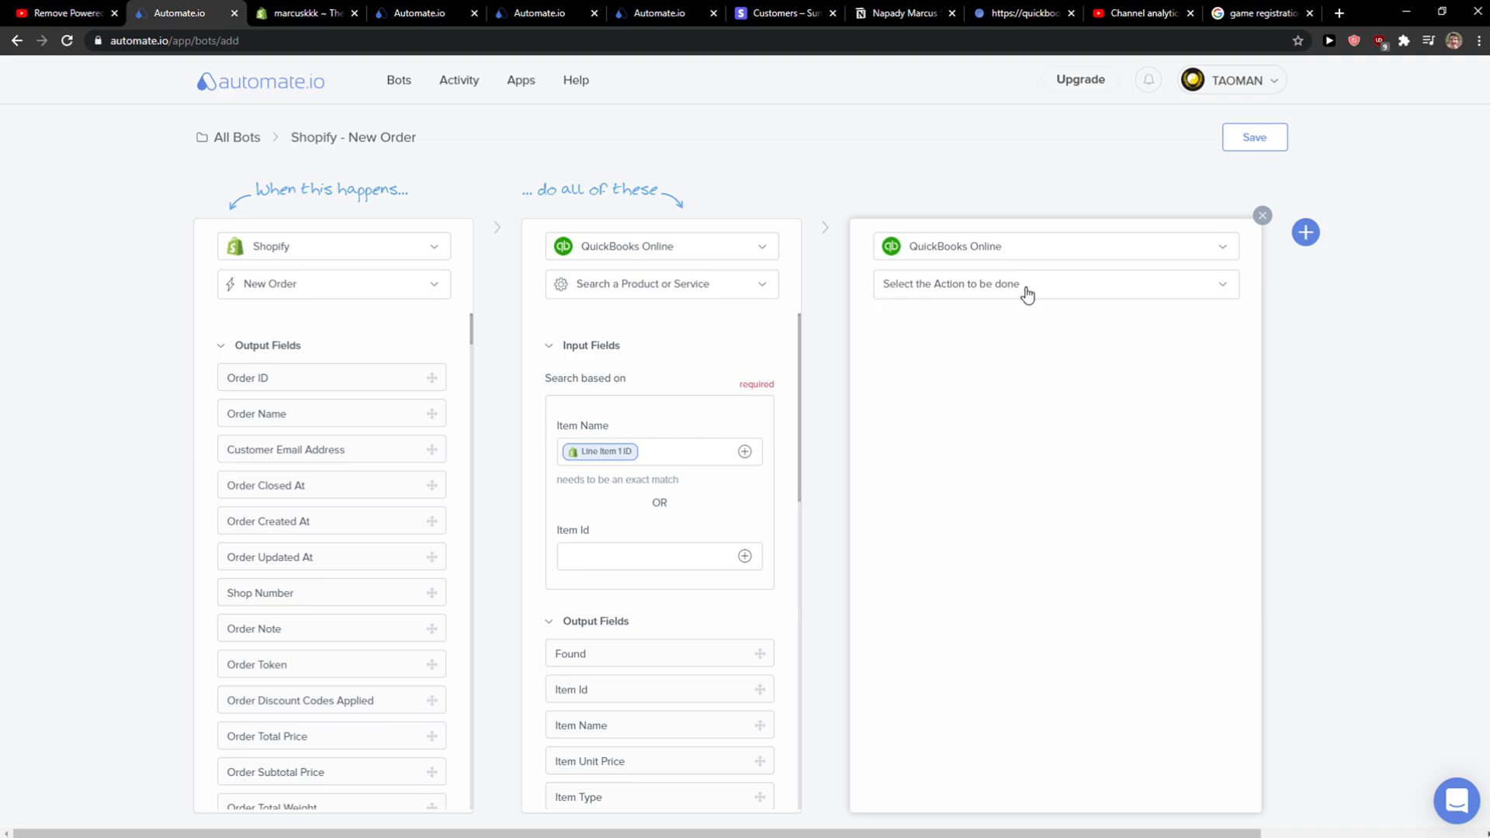
left_click(1001, 293)
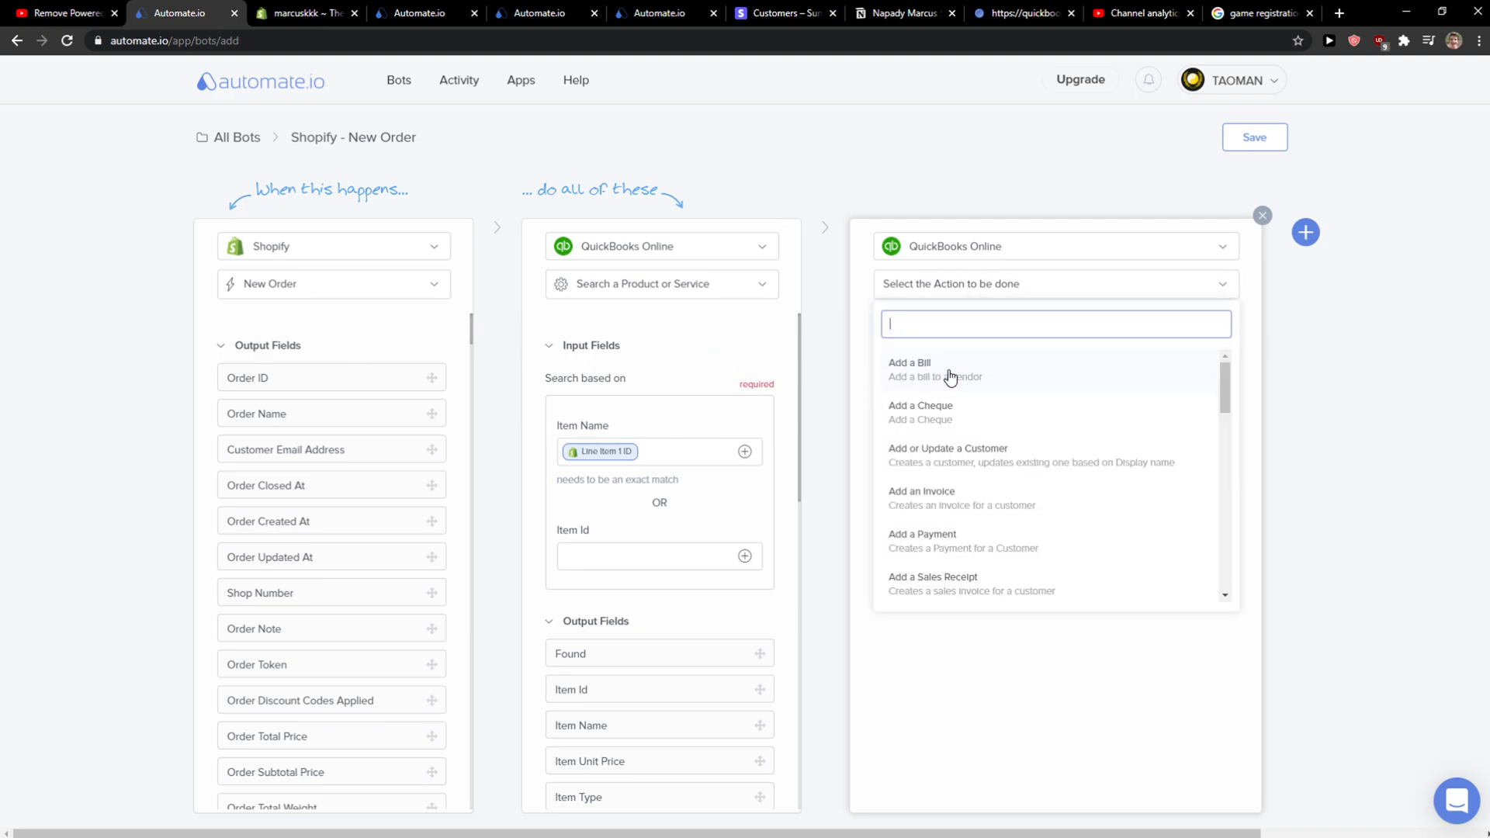
type("in")
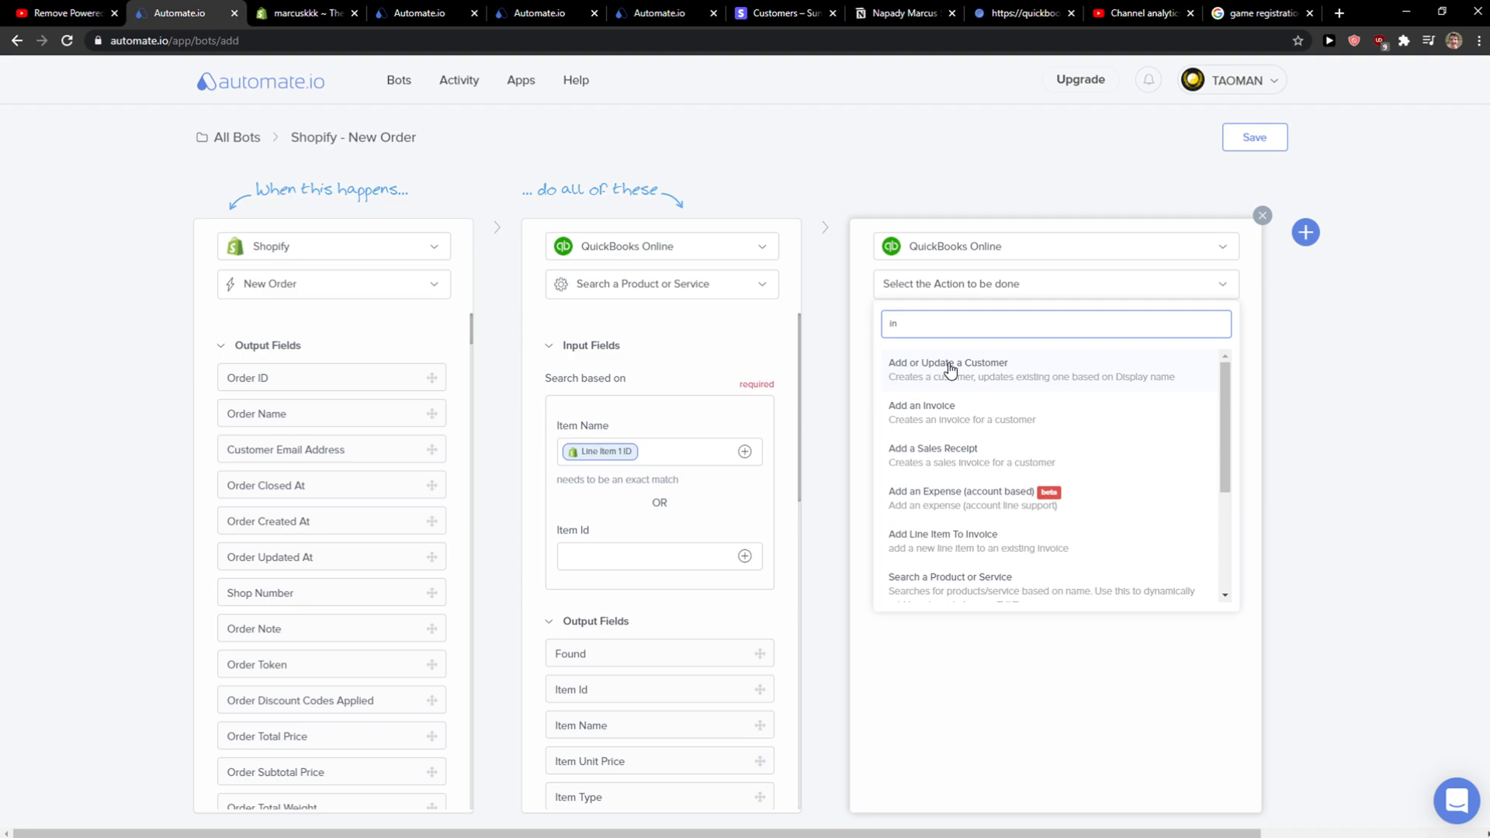
left_click(942, 406)
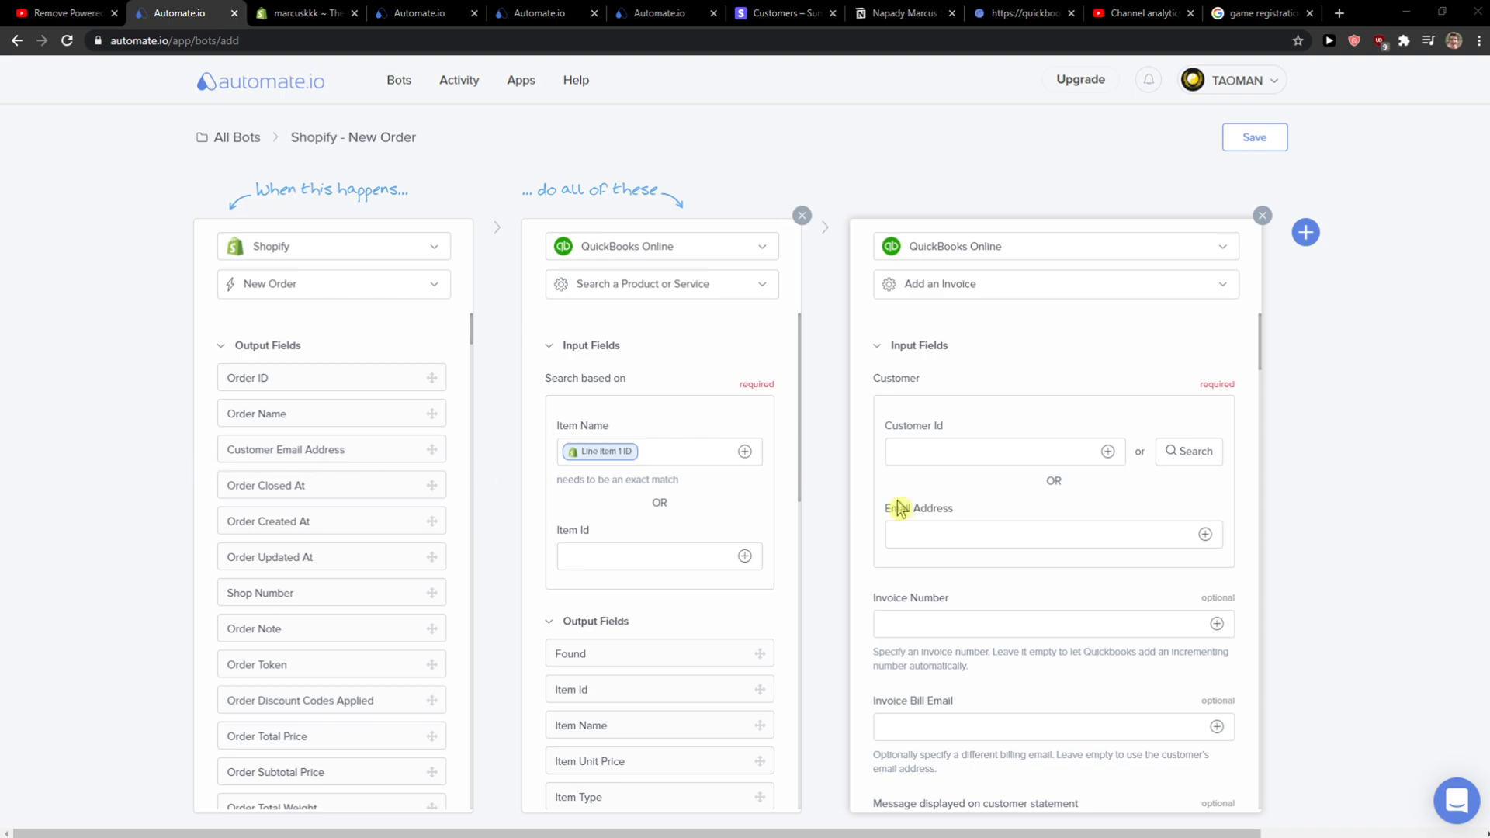
- Map the invoice's Customer Id to Shopify's Customer ID
scroll(1164, 556, "down", 5)
left_click(1157, 556)
scroll(1157, 556, "up", 5)
left_click(1107, 453)
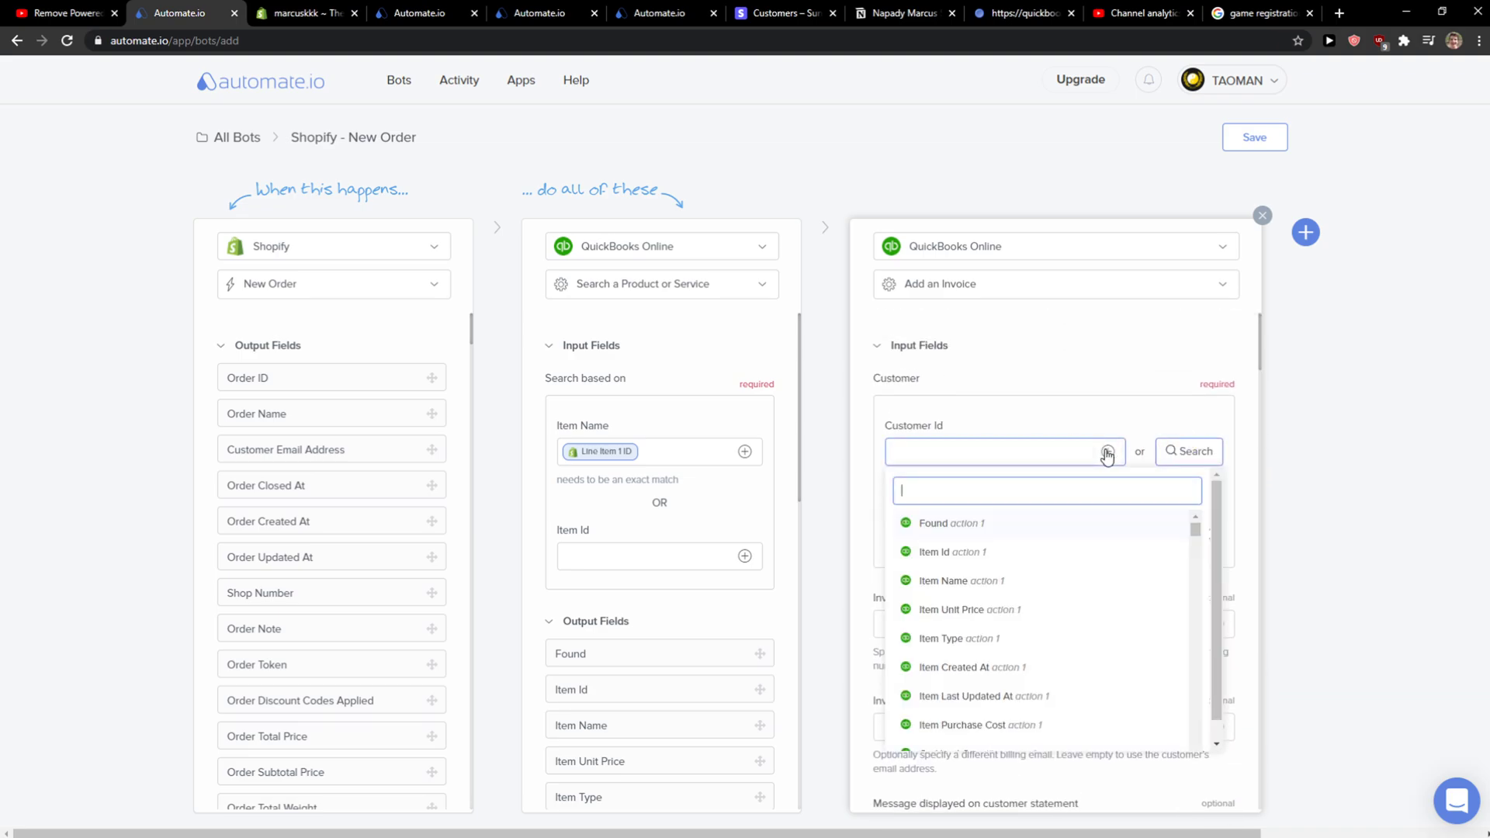
type("cz")
key("BackSpace")
type("ustom")
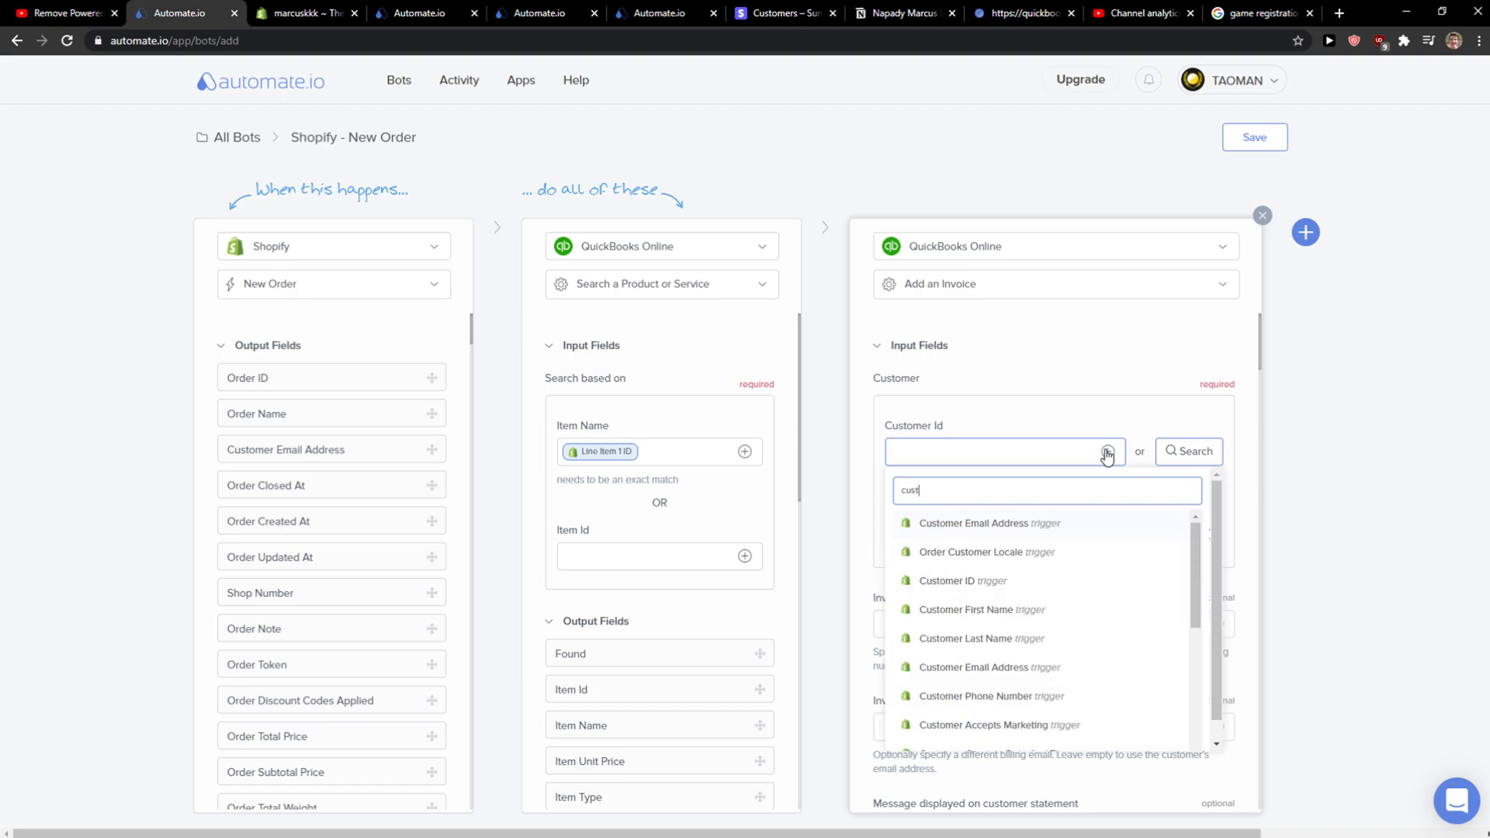
left_click(923, 582)
- Map the invoice's Email Address to Shopify's Customer Email Address
left_click(1022, 530)
left_click(1203, 537)
type("em")
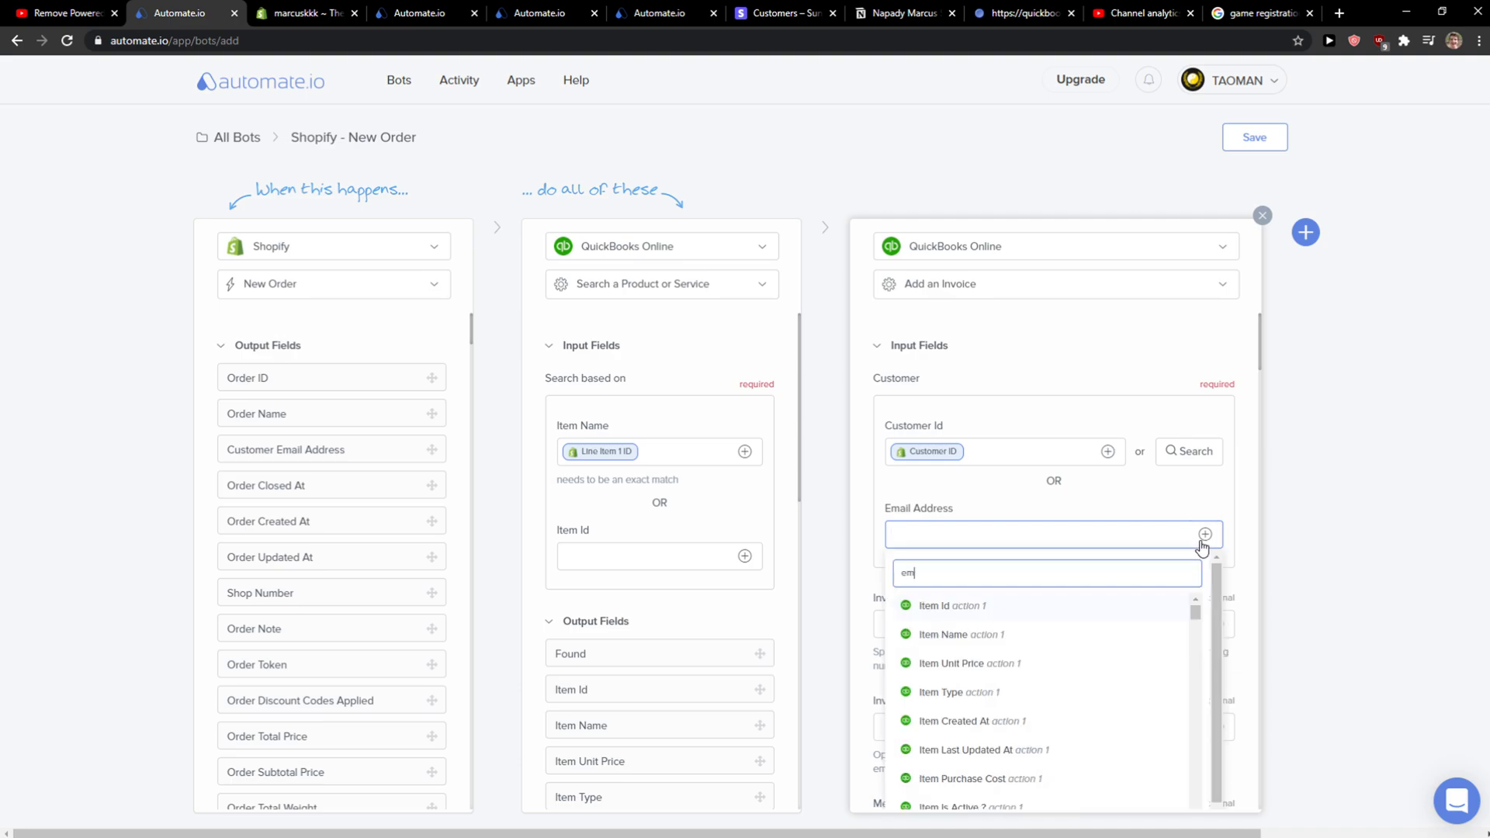
type("ail a")
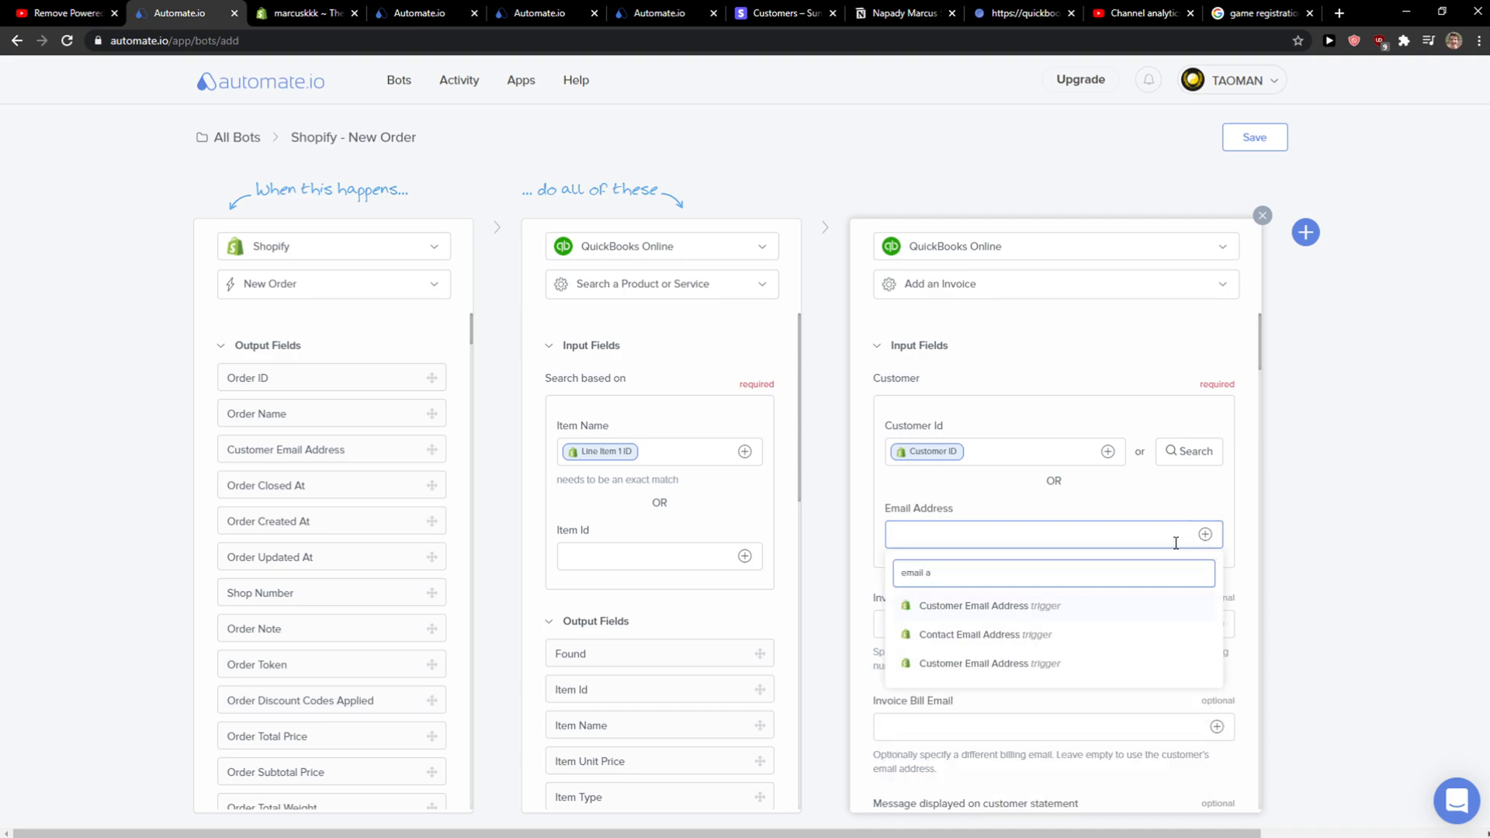
left_click(1025, 605)
scroll(1131, 609, "down", 2)
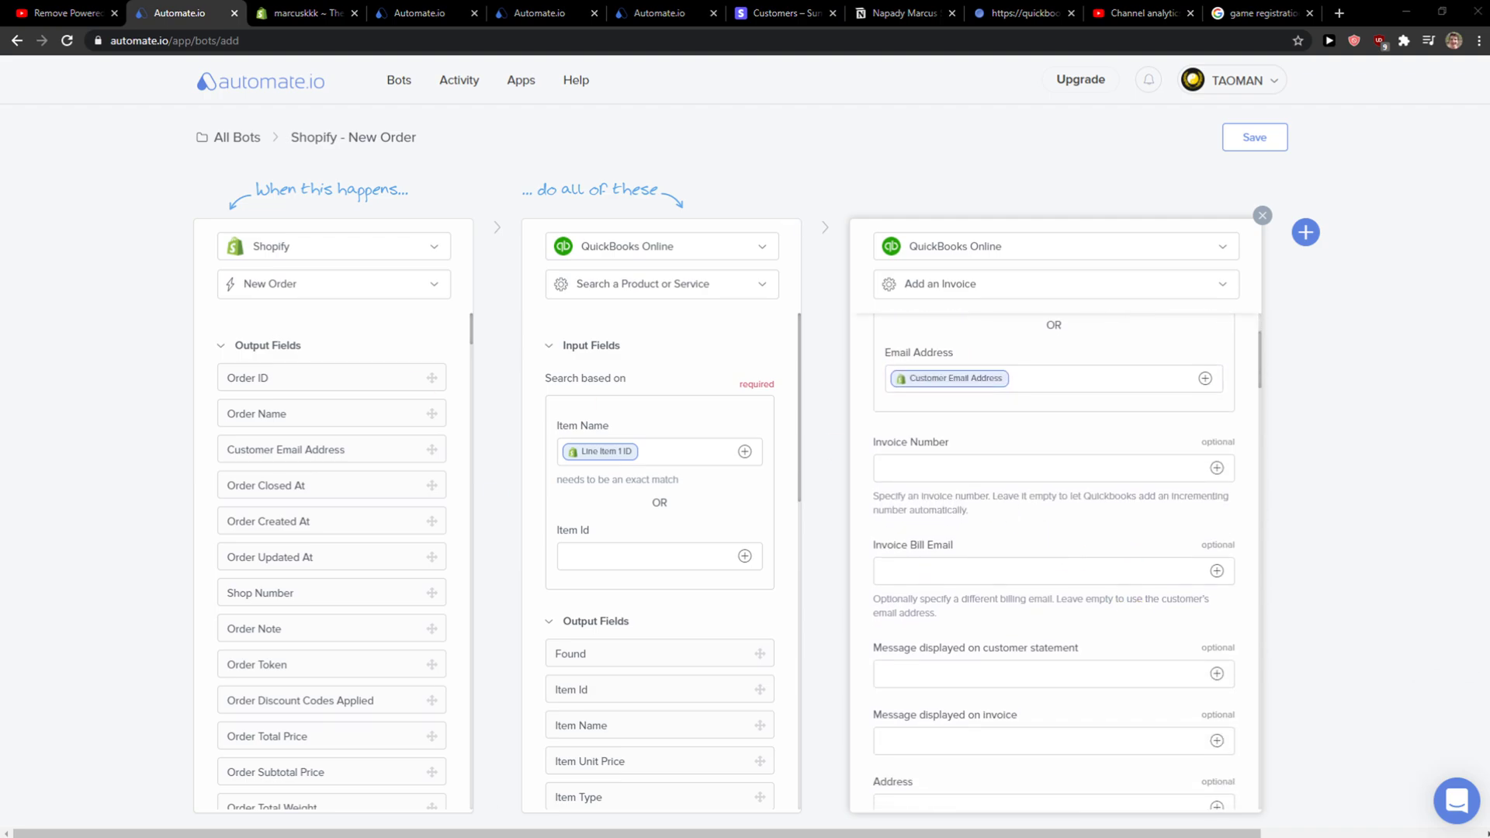
scroll(1221, 655, "down", 5)
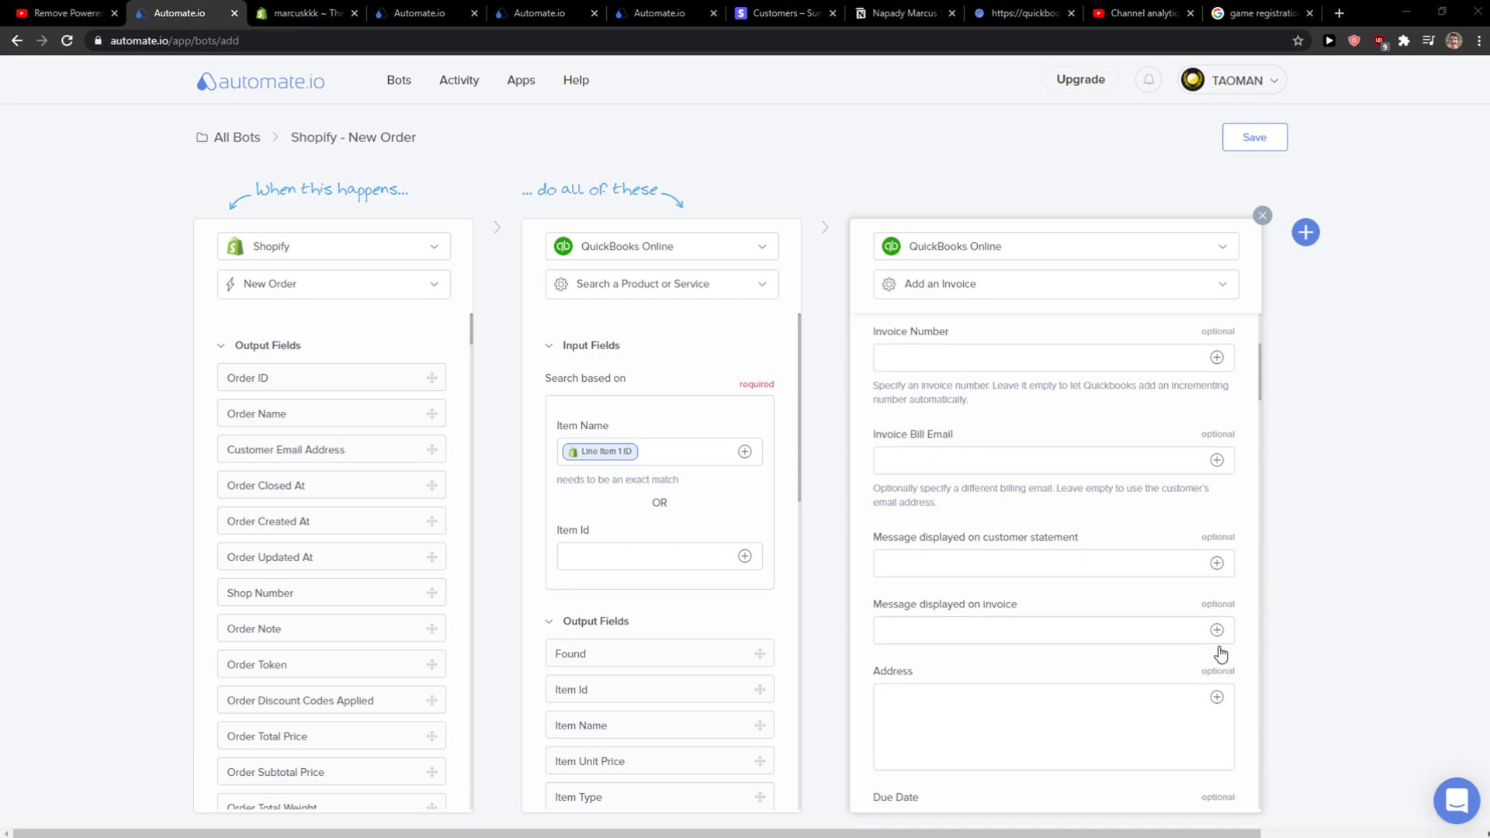
scroll(1221, 654, "down", 4)
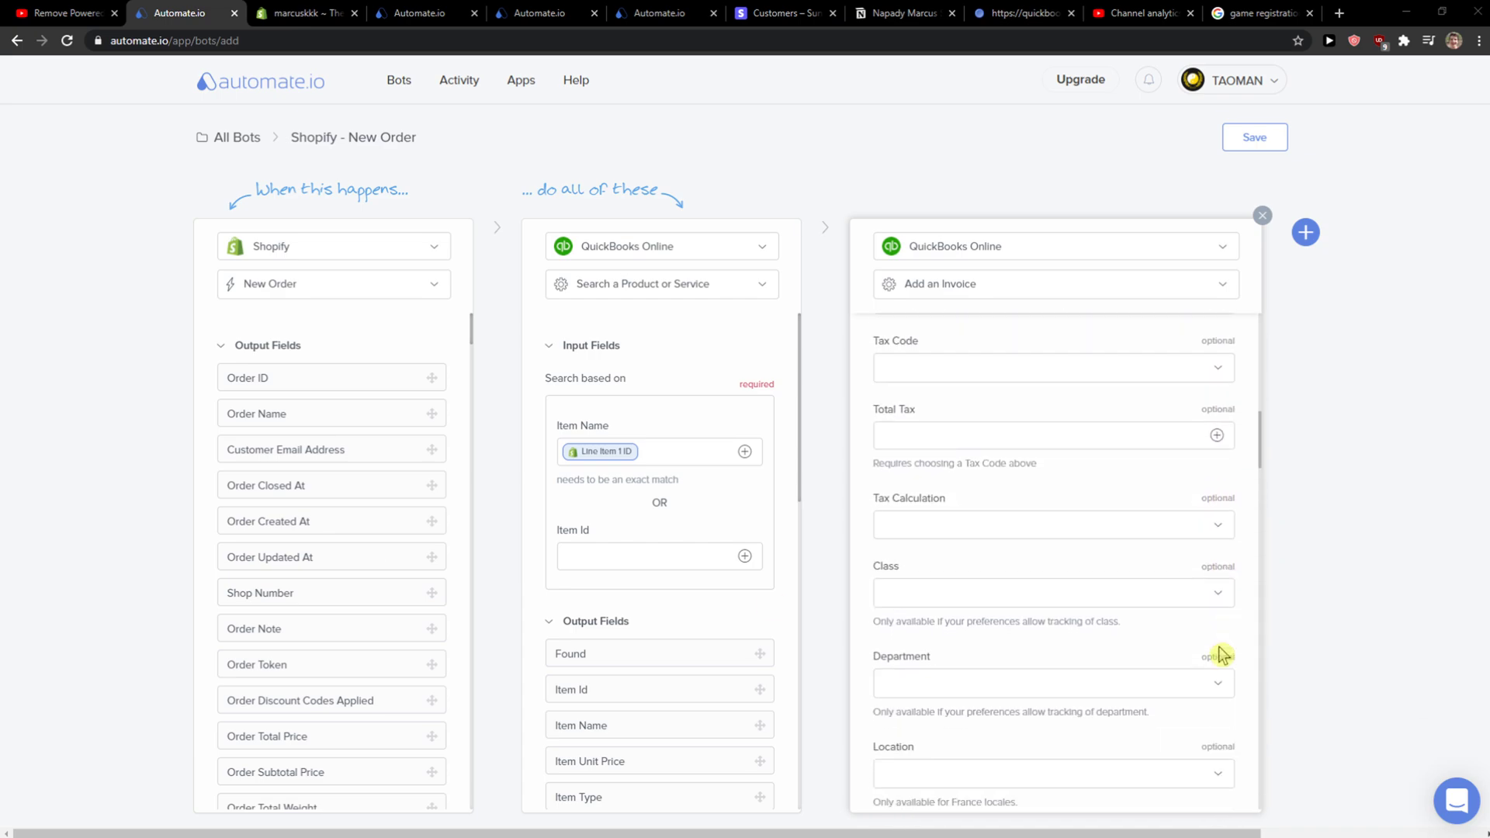
scroll(1220, 654, "up", 2)
scroll(312, 572, "down", 1)
scroll(312, 572, "down", 12)
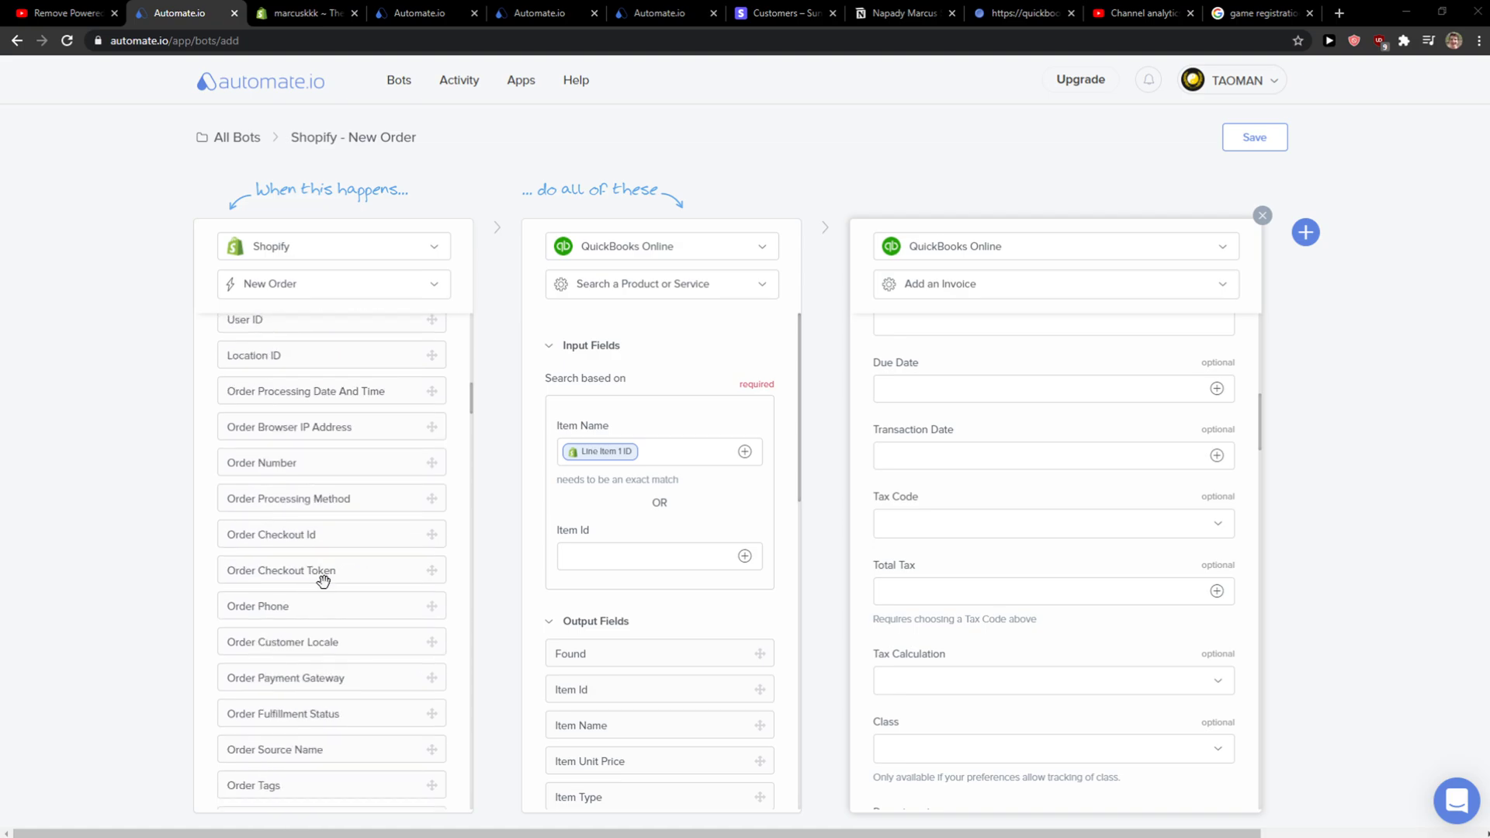
- Set Line Item 1's product to Sales and save the Shopify - New Order bot
left_click(1252, 137)
scroll(1057, 463, "up", 8)
scroll(1088, 417, "down", 7)
scroll(1088, 417, "down", 5)
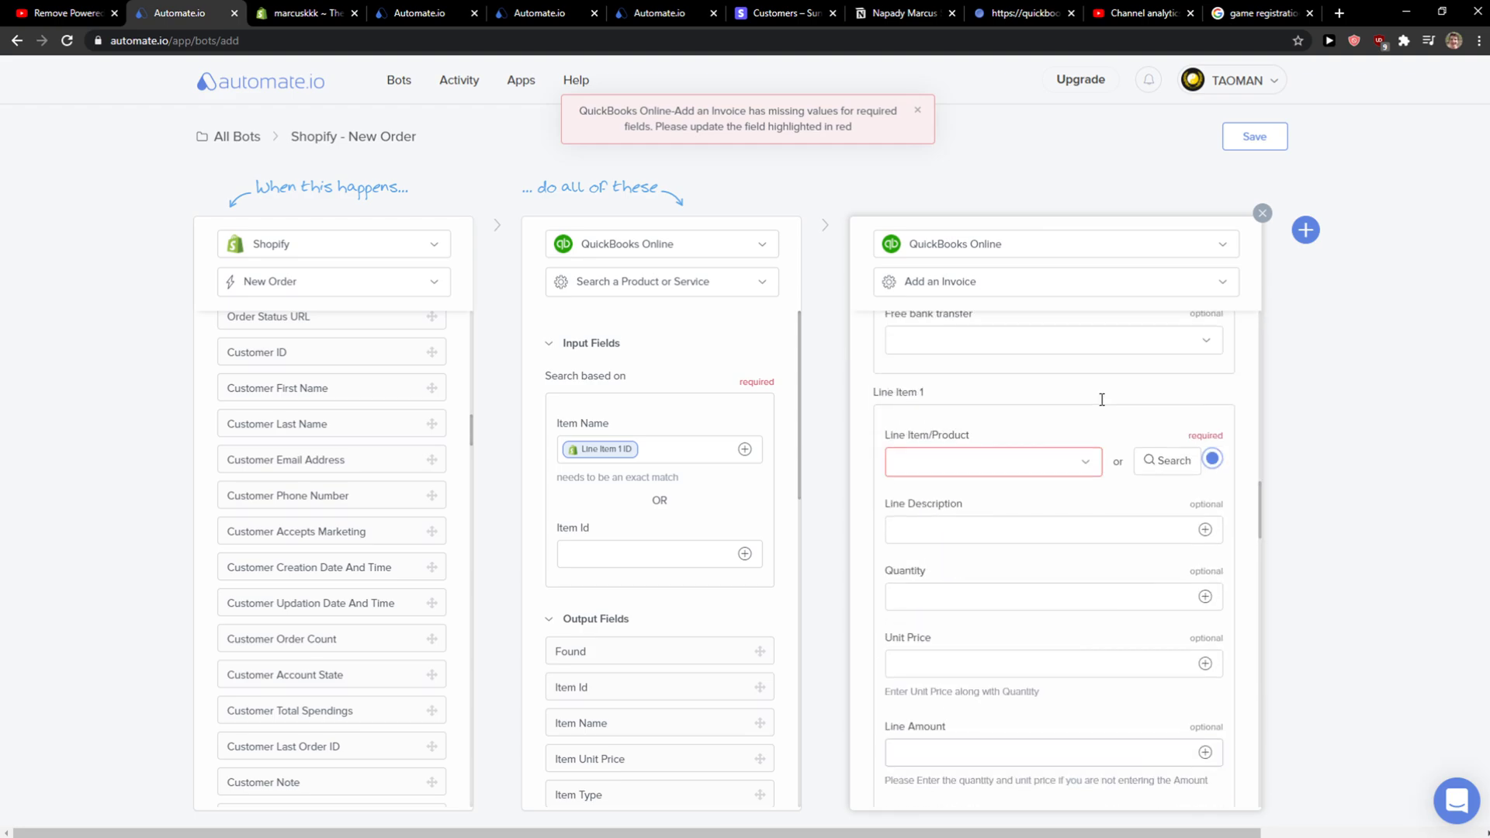
left_click(1042, 464)
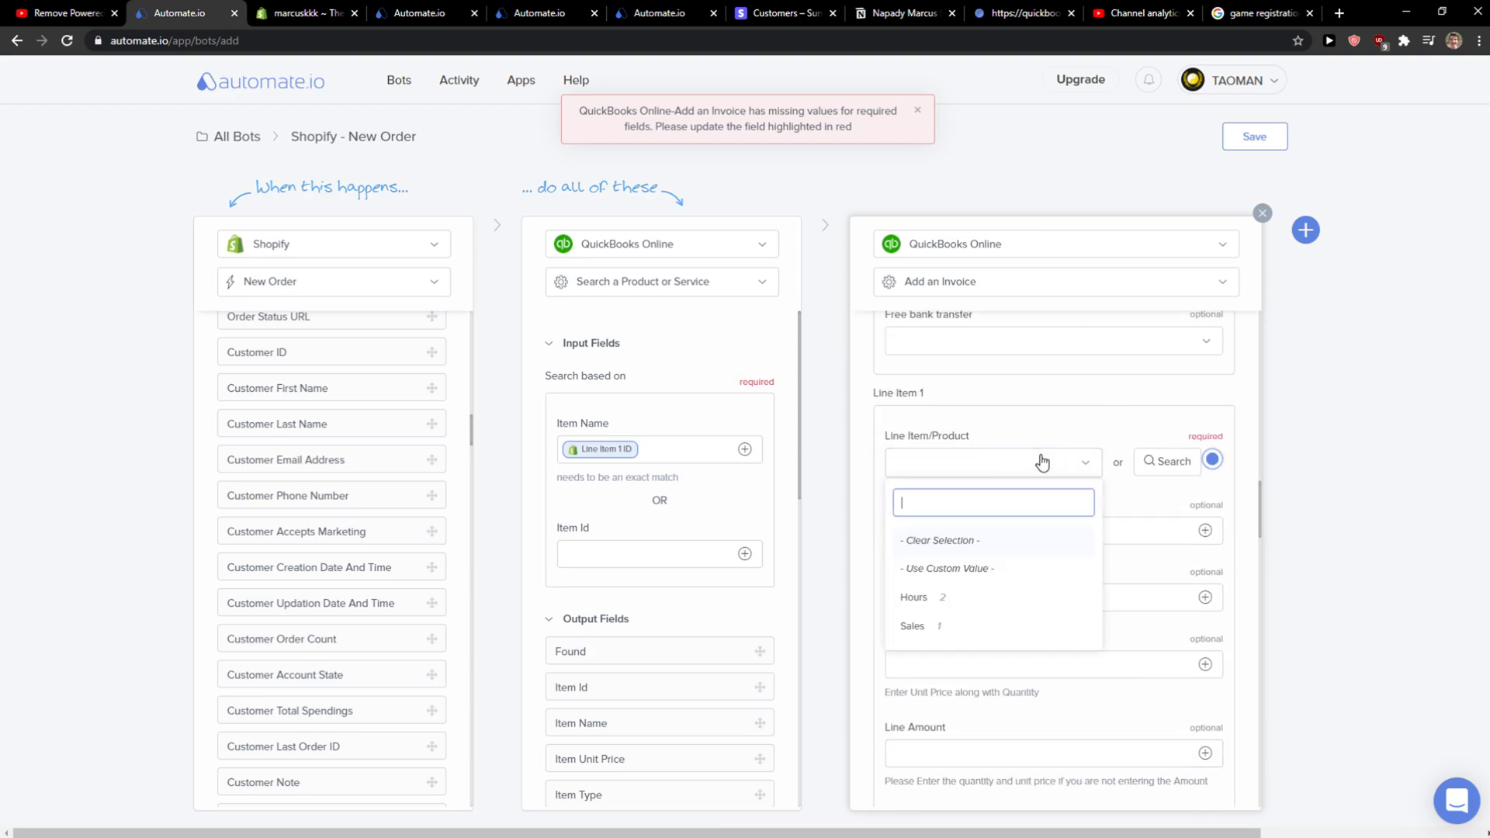
left_click(989, 625)
scroll(1133, 539, "down", 3)
scroll(1118, 539, "down", 5)
left_click(1254, 135)
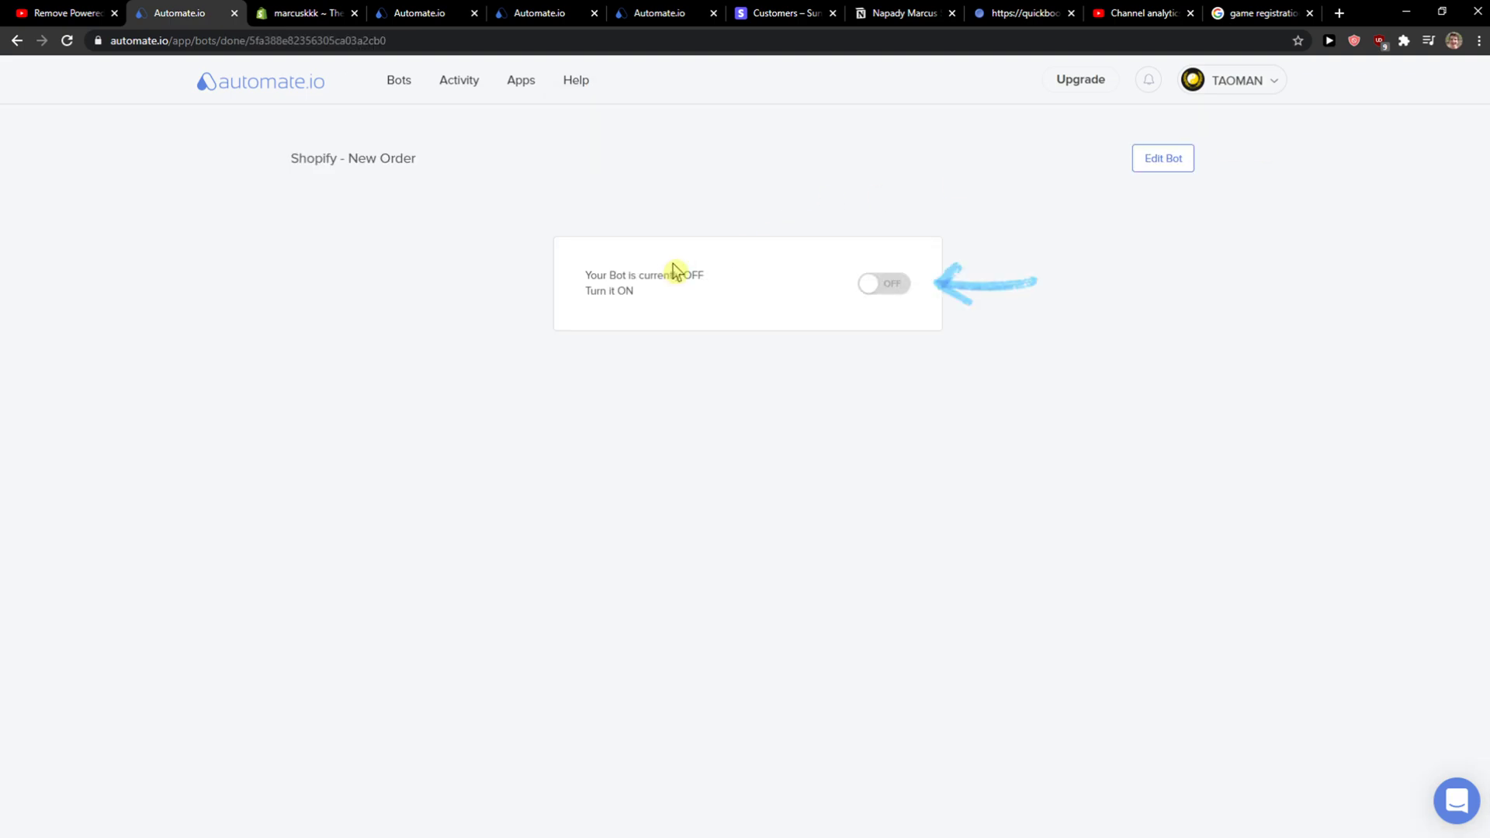
- Open the Pricing page and review plans from Free ($0) to Enterprise ($399/month)
left_click(1081, 79)
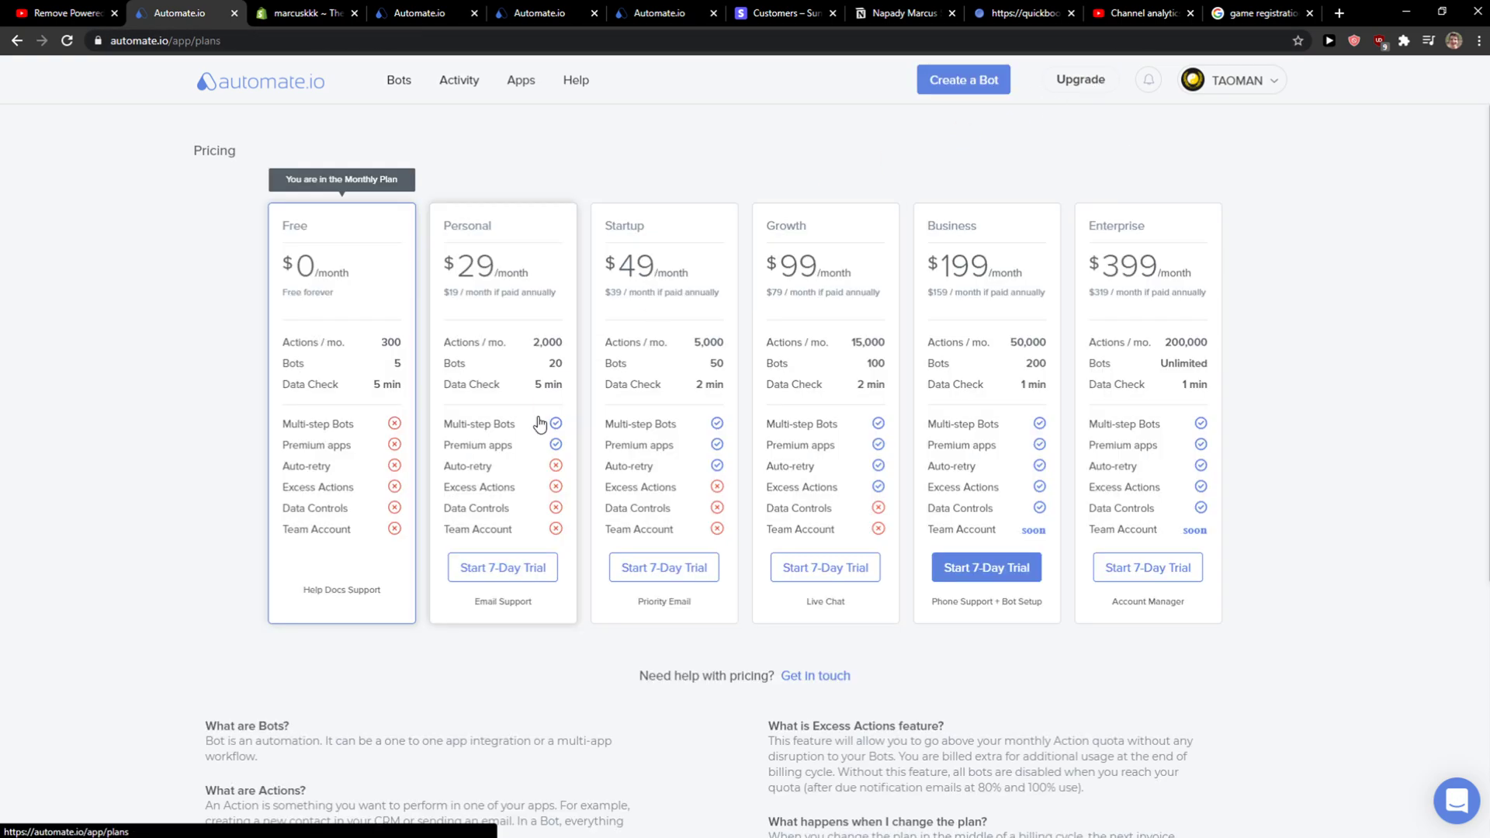
left_click_drag(440, 225, 796, 272)
left_click(589, 326)
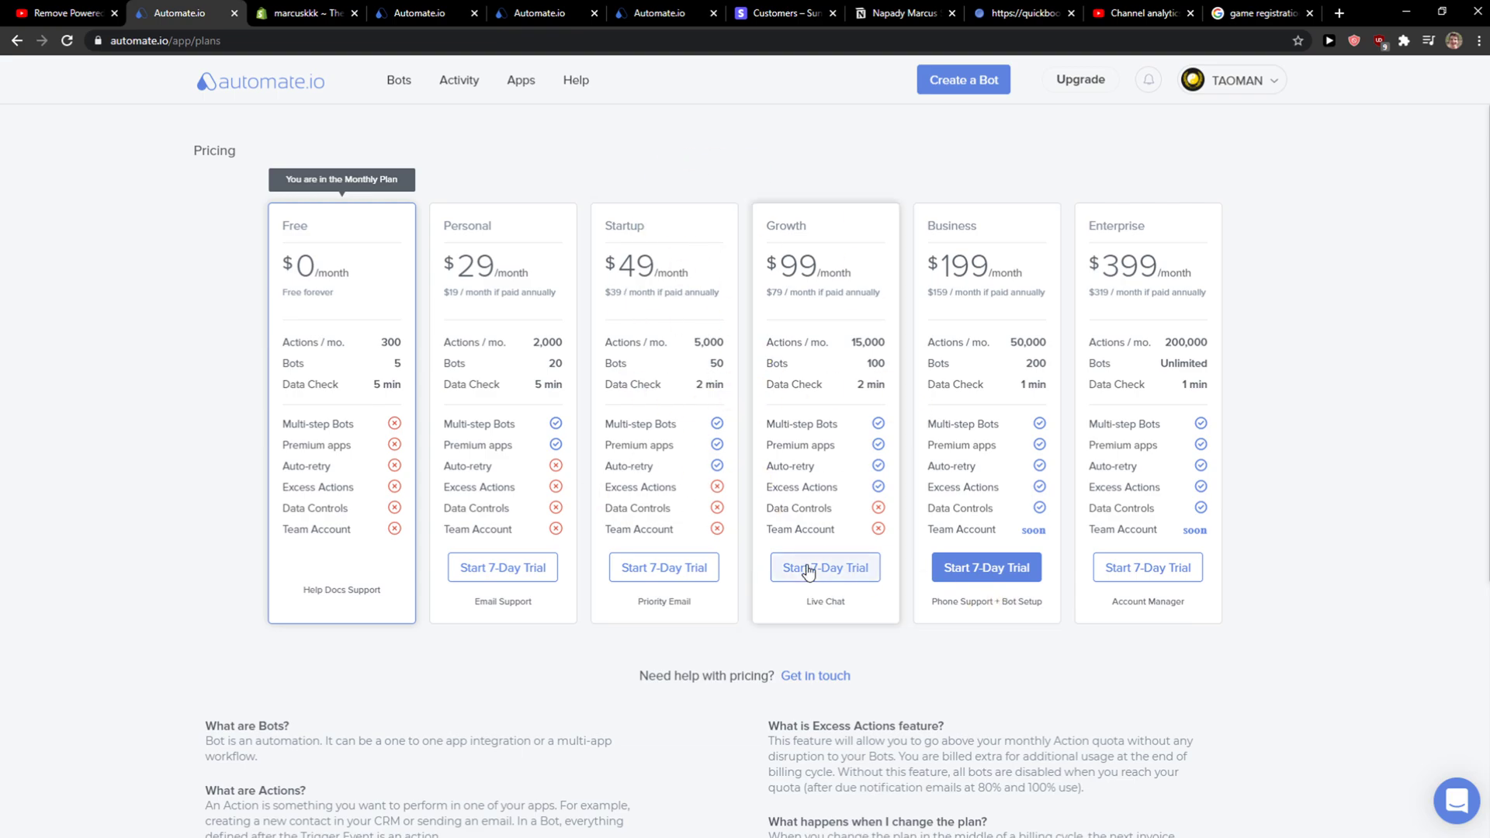
mouse_move(518, 819)
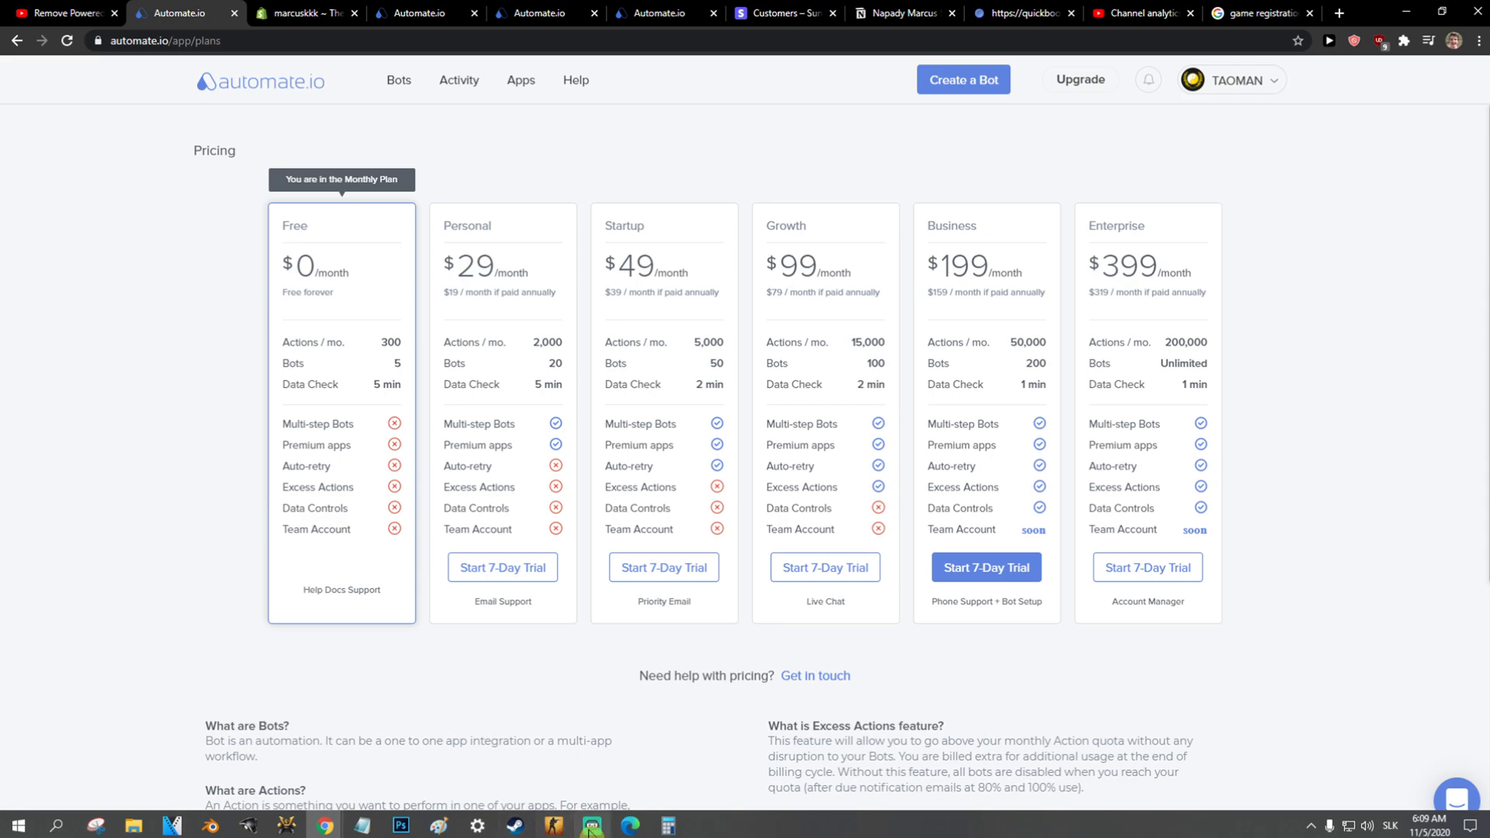